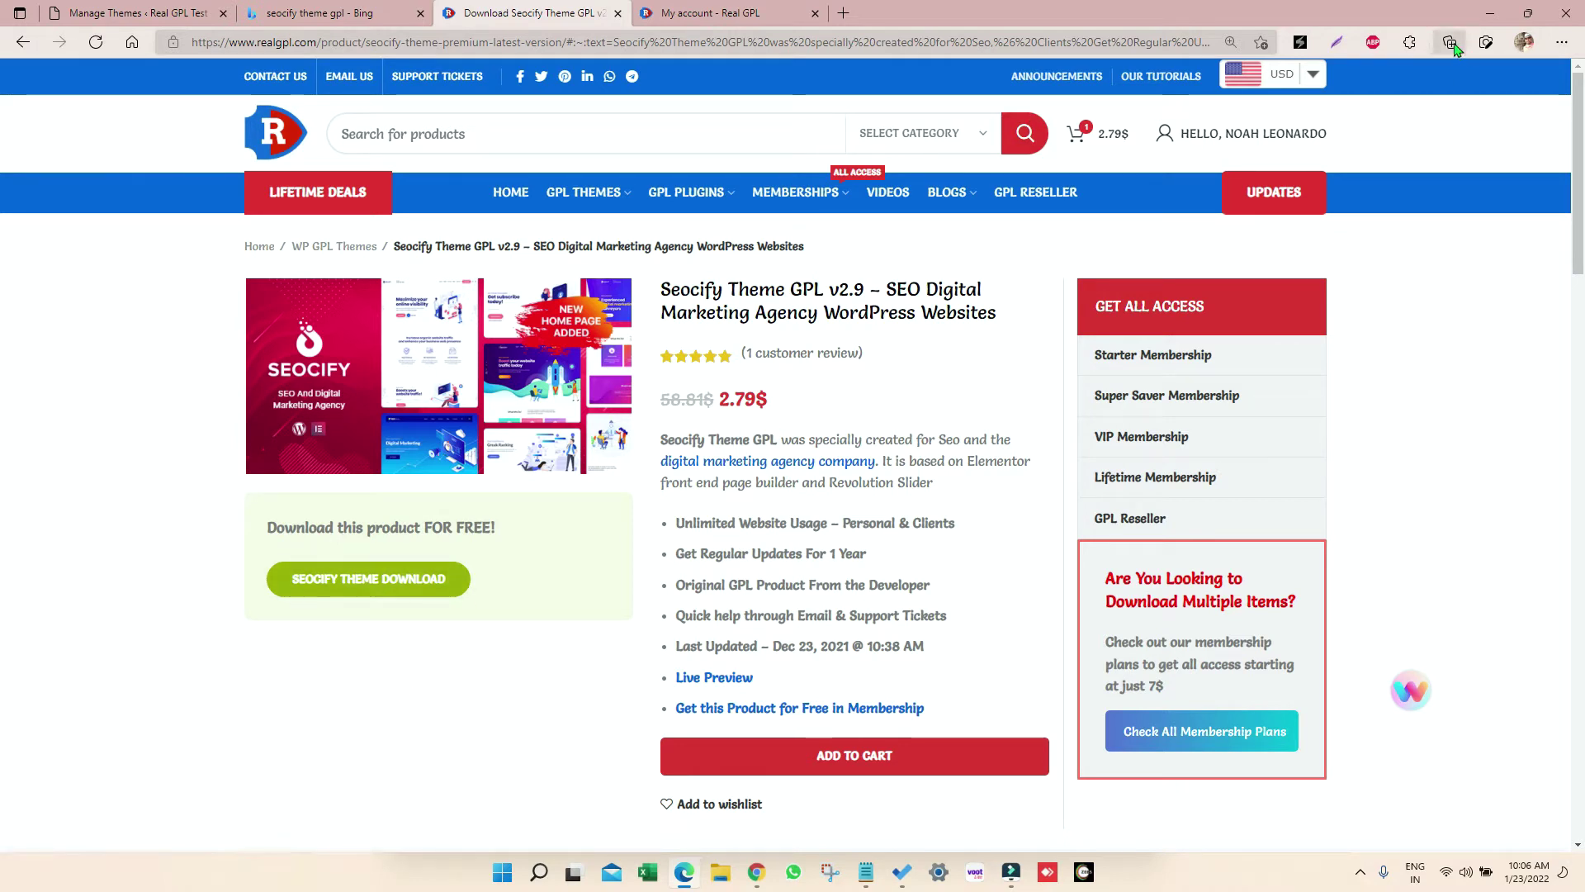
Extract seocify.rar in the Videos folder into a new seocify folder.
click(720, 872)
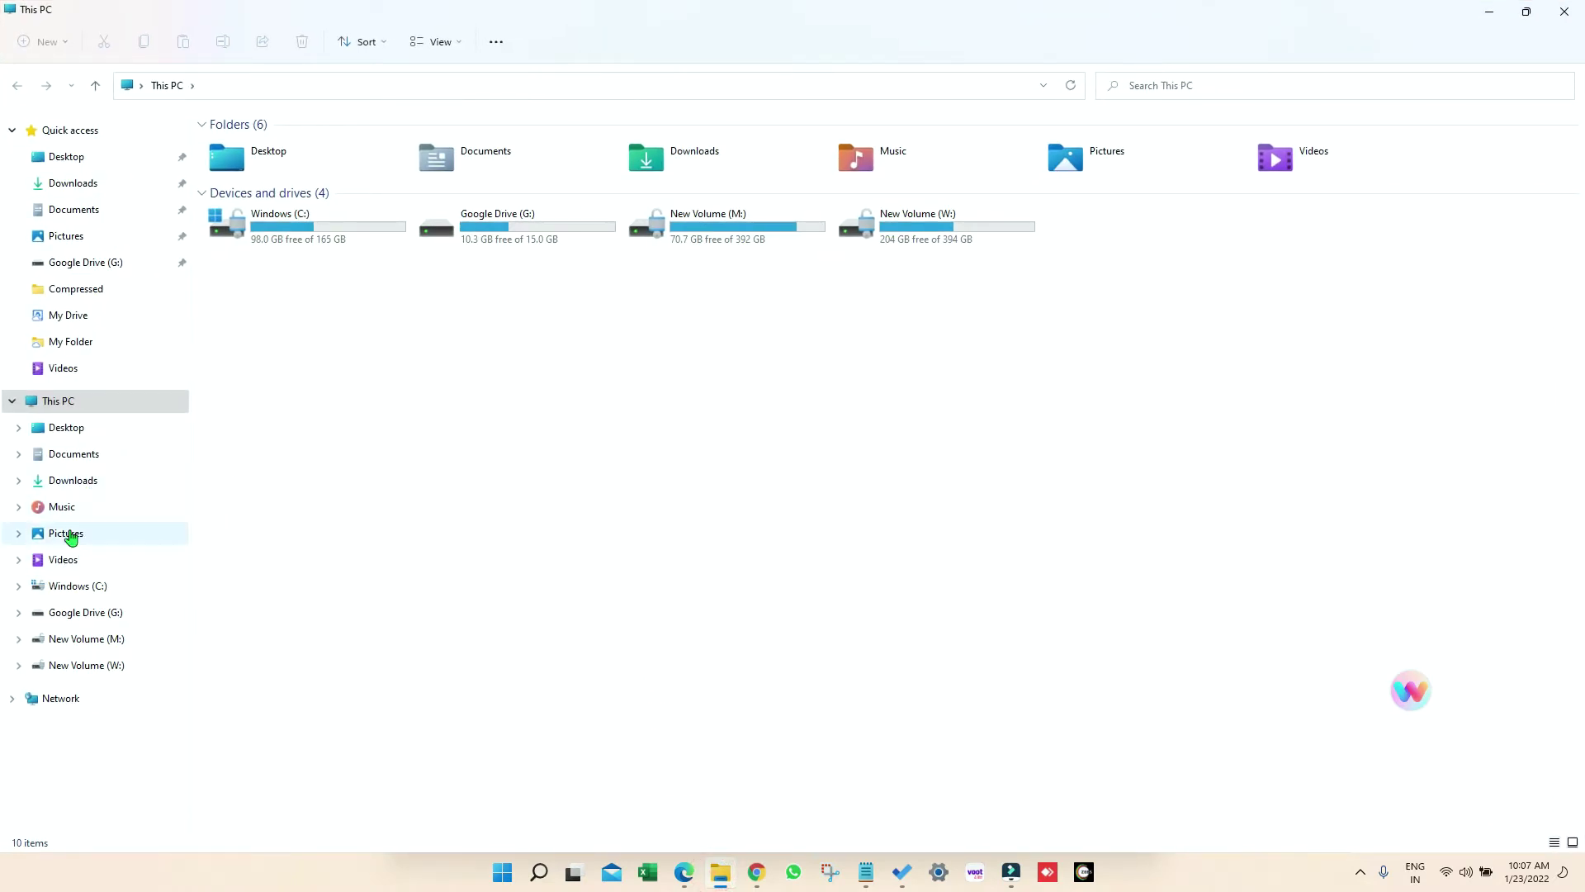
click(68, 562)
click(430, 158)
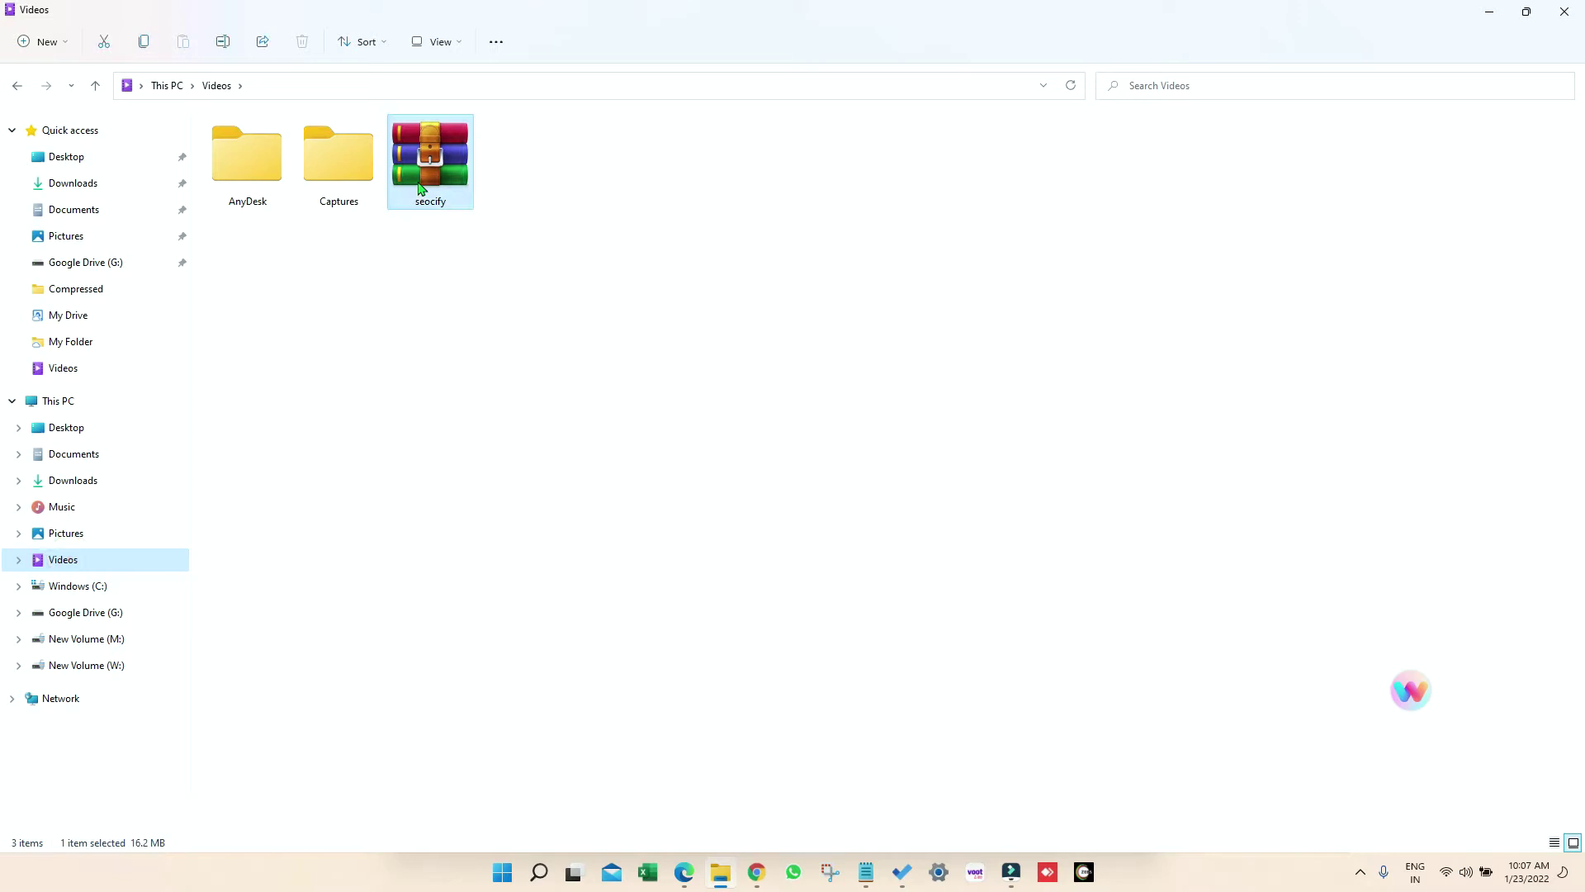
right_click(422, 187)
click(505, 403)
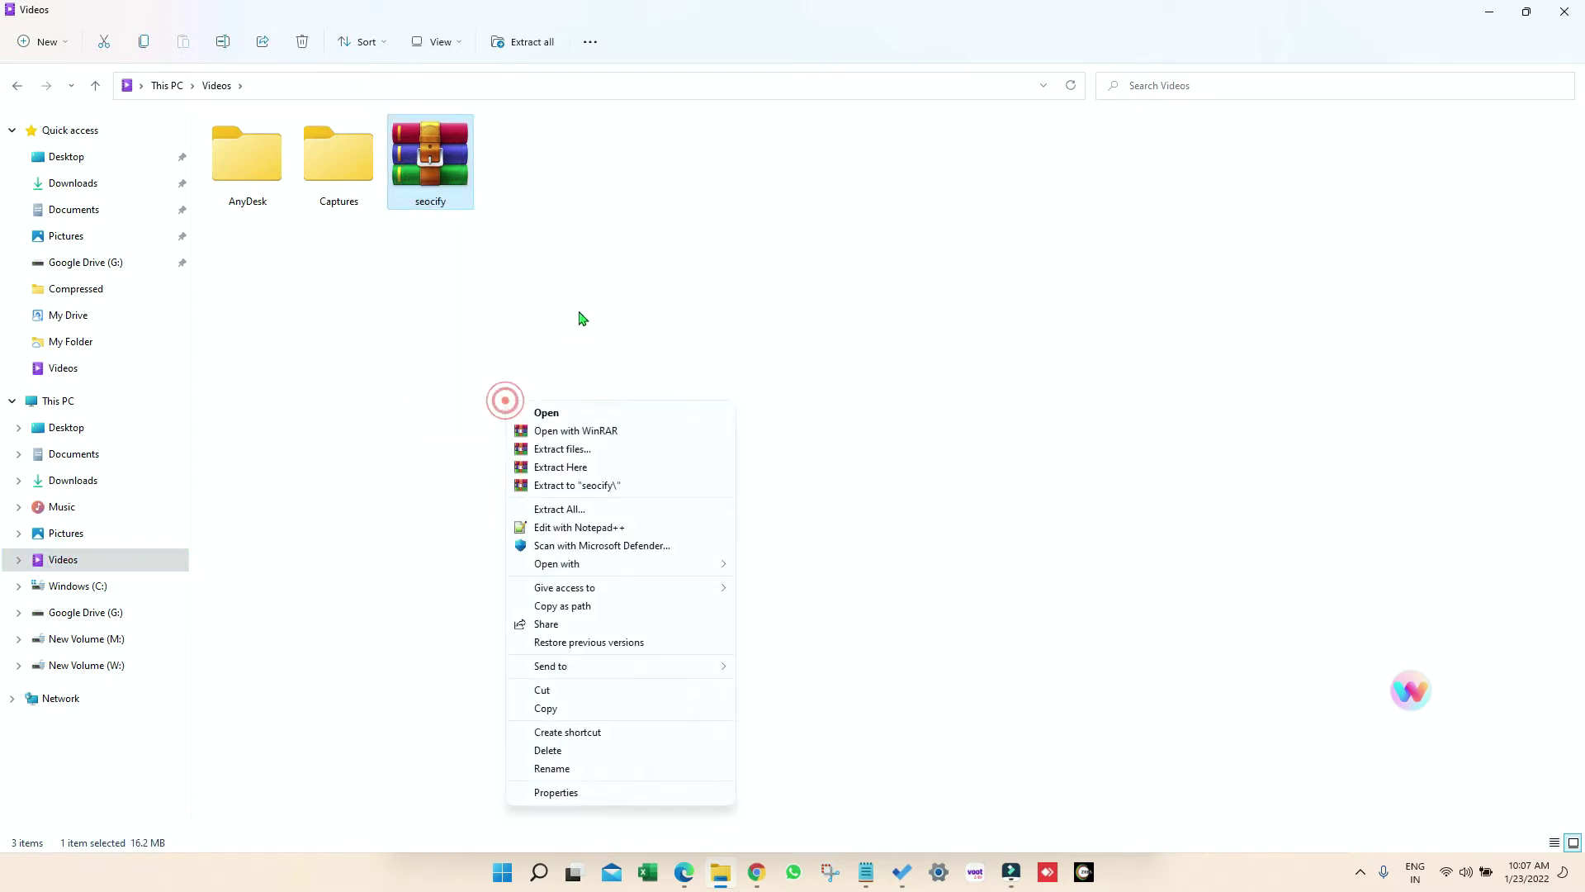
click(533, 449)
click(834, 626)
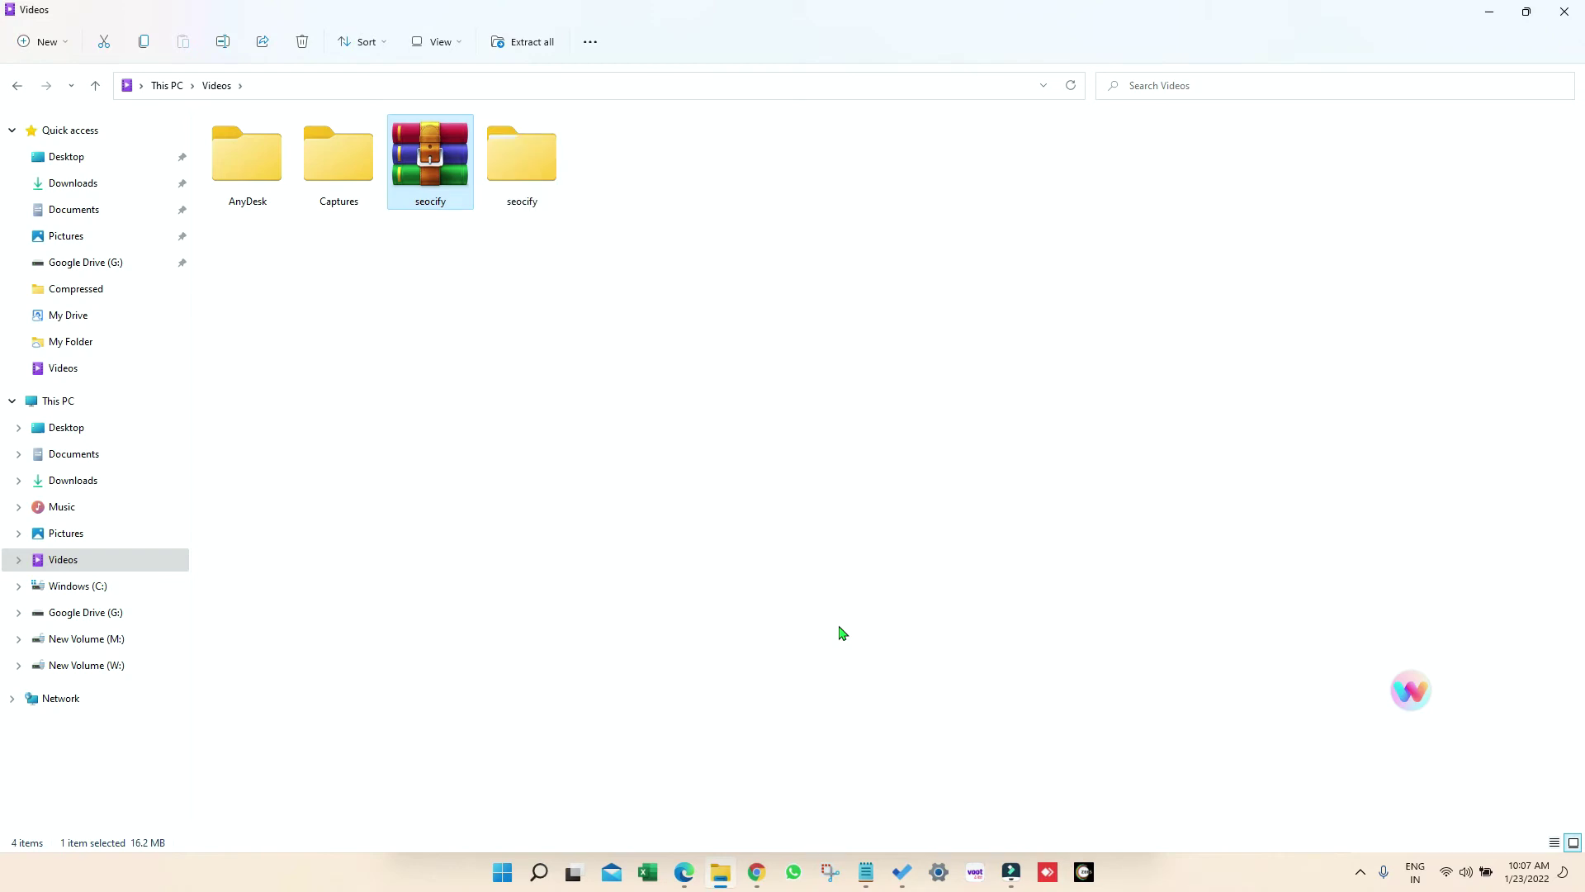
Browse seocify > SeocifyWordPressTheme, peek at plugins, then open the Themes folder.
double_click(528, 189)
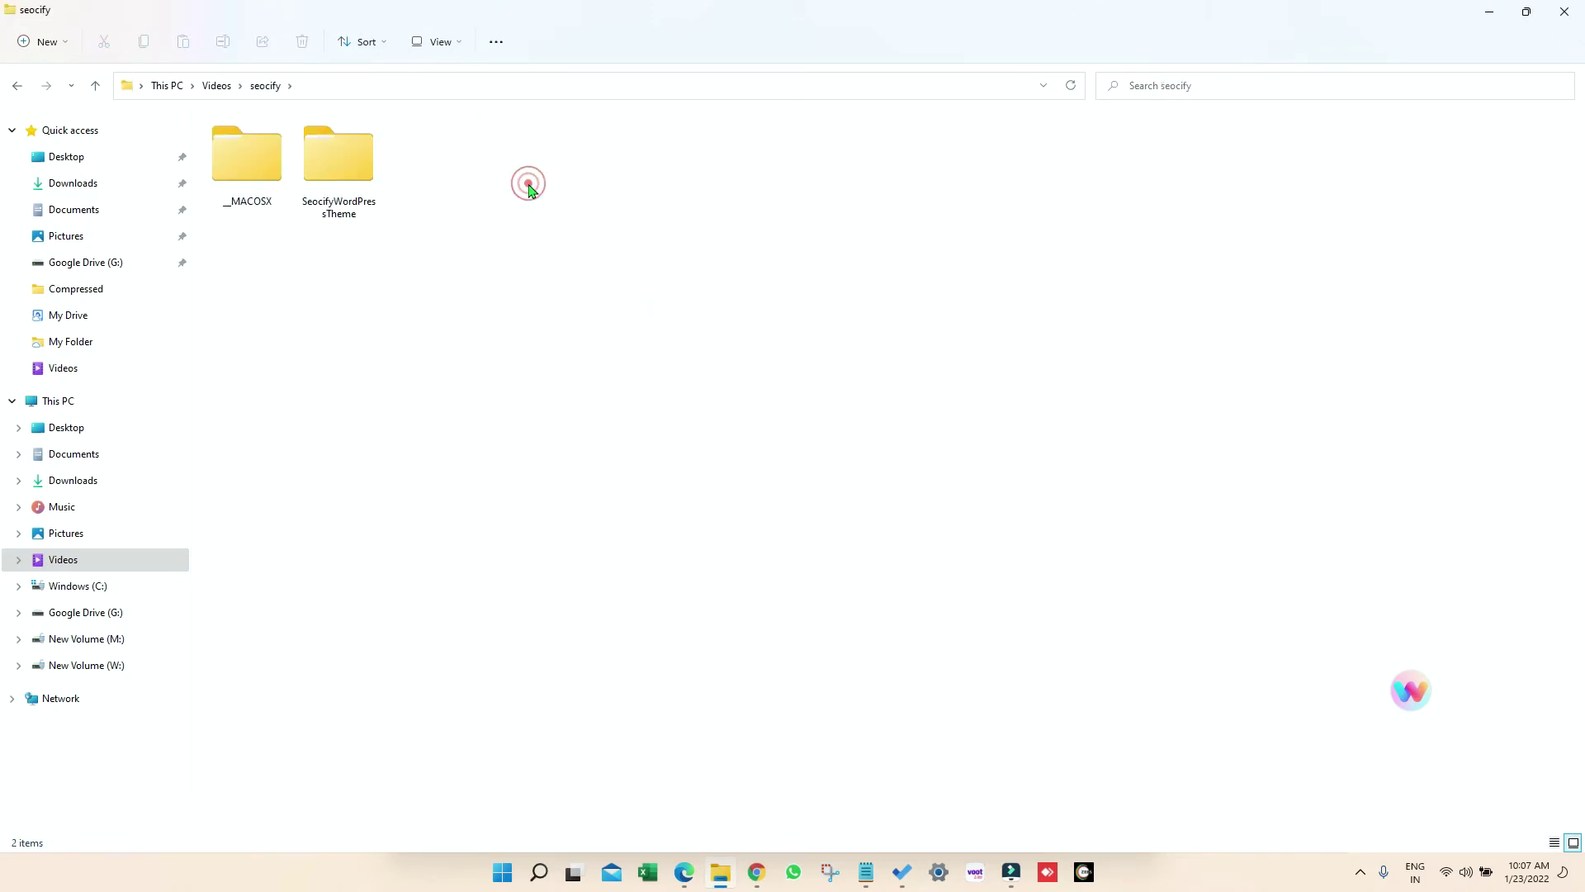
click(359, 196)
double_click(360, 196)
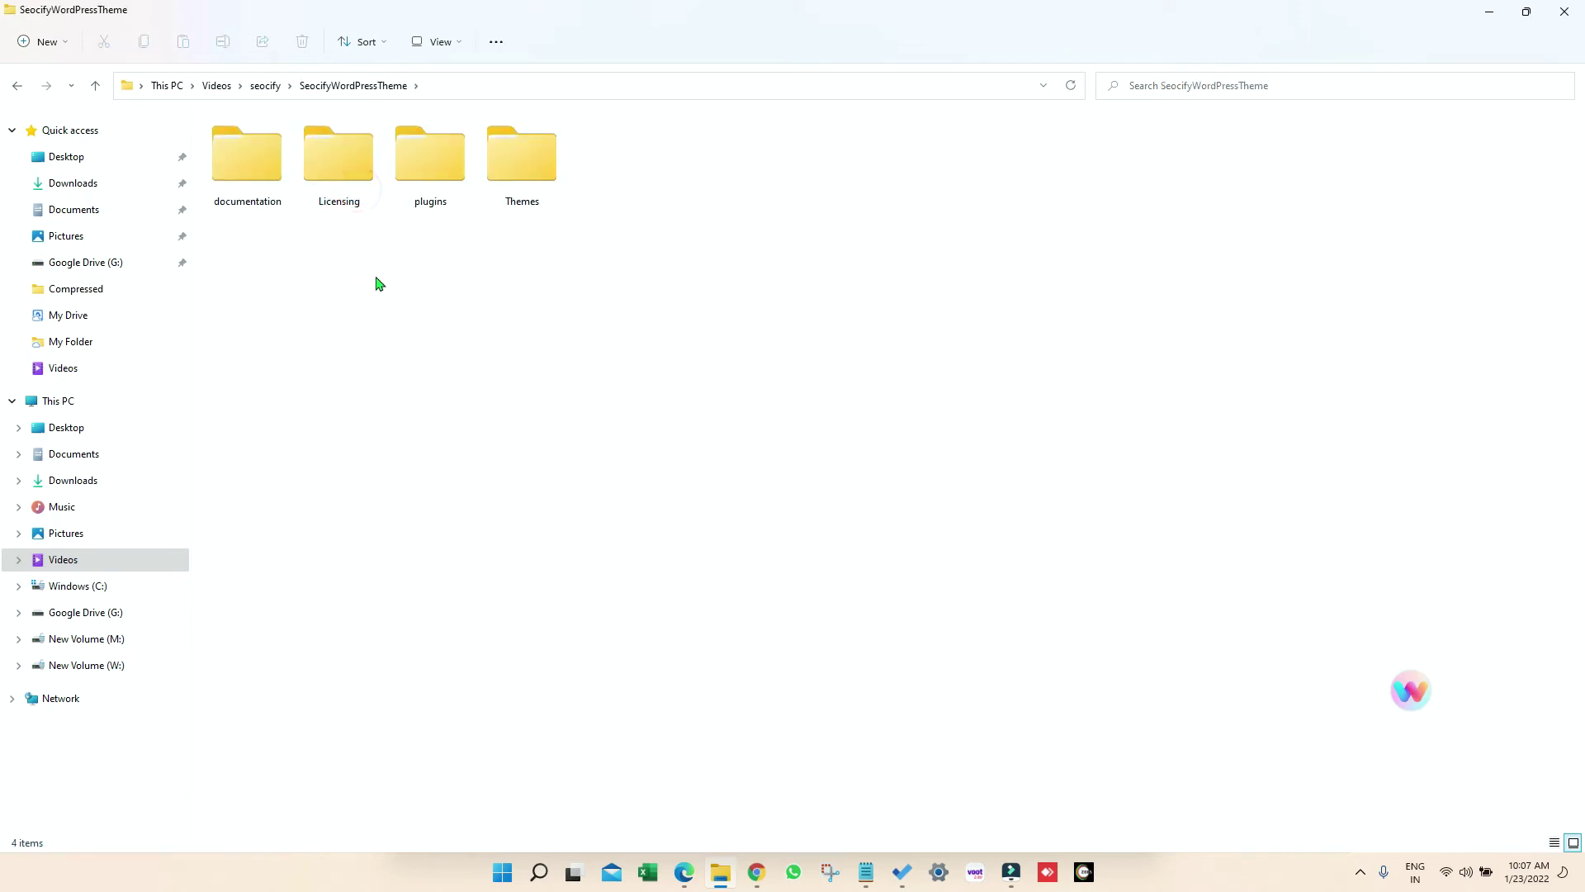
double_click(450, 160)
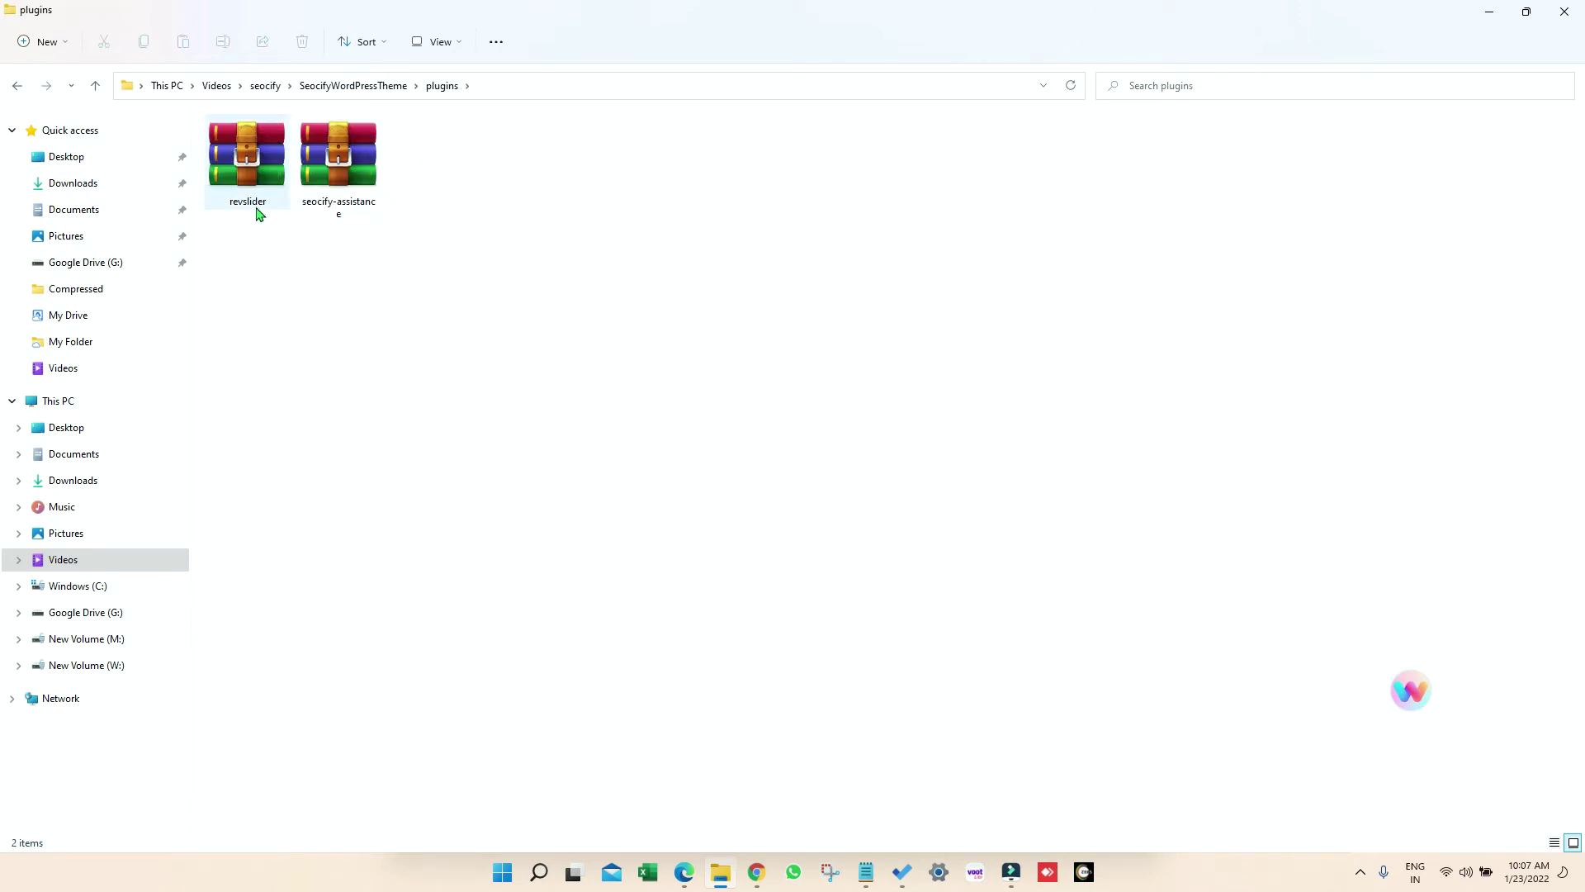
click(95, 86)
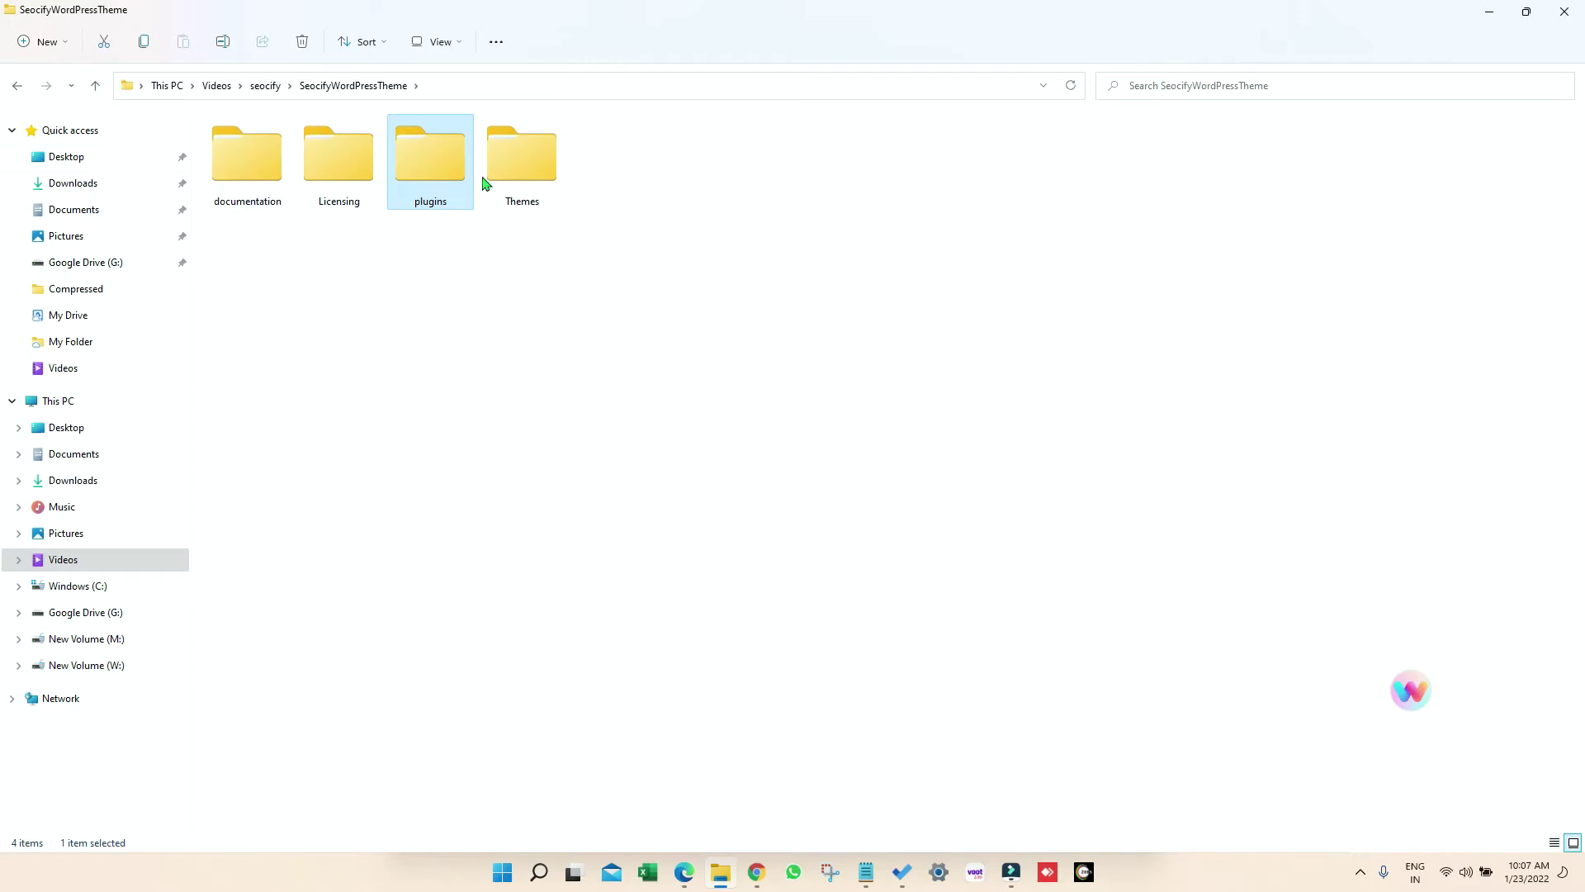
double_click(508, 155)
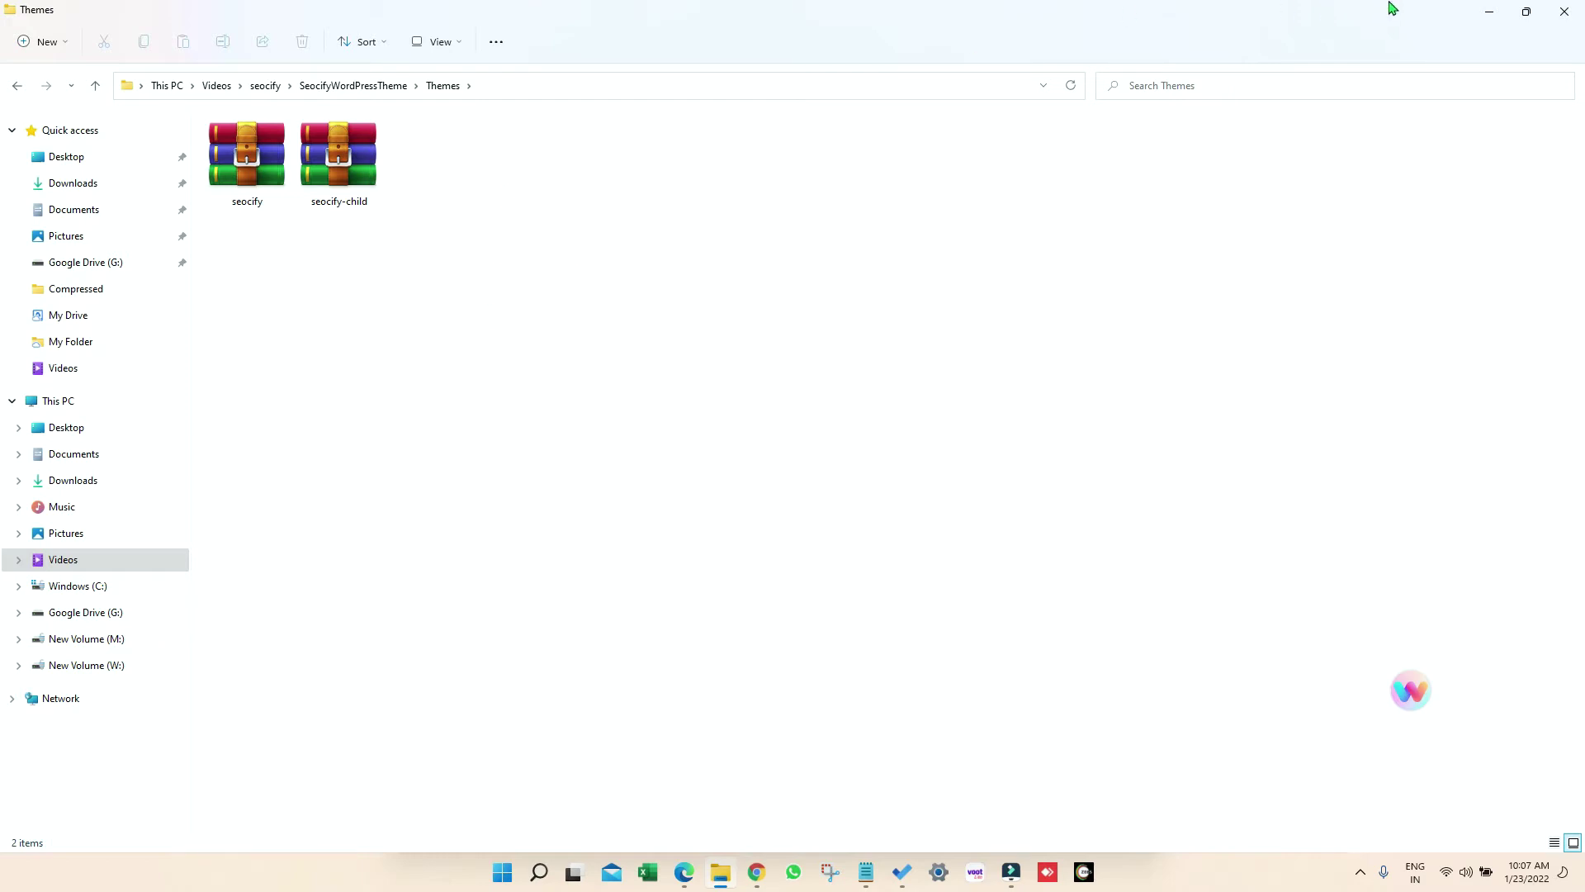
Bring up the WordPress Upload Theme form under Appearance > Themes > Add New.
click(1490, 11)
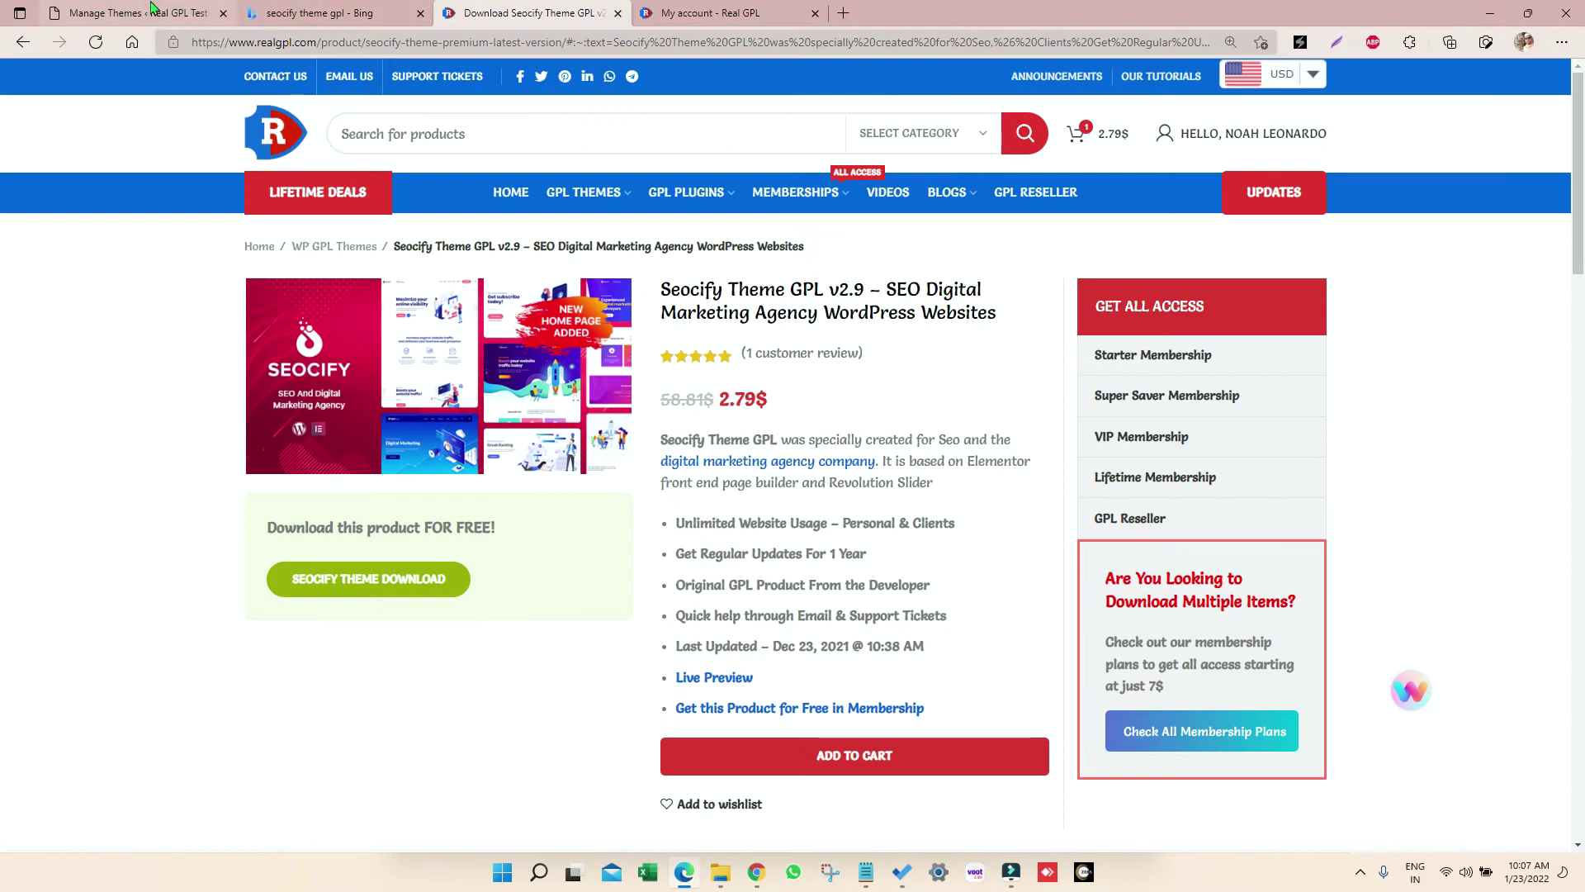
click(154, 13)
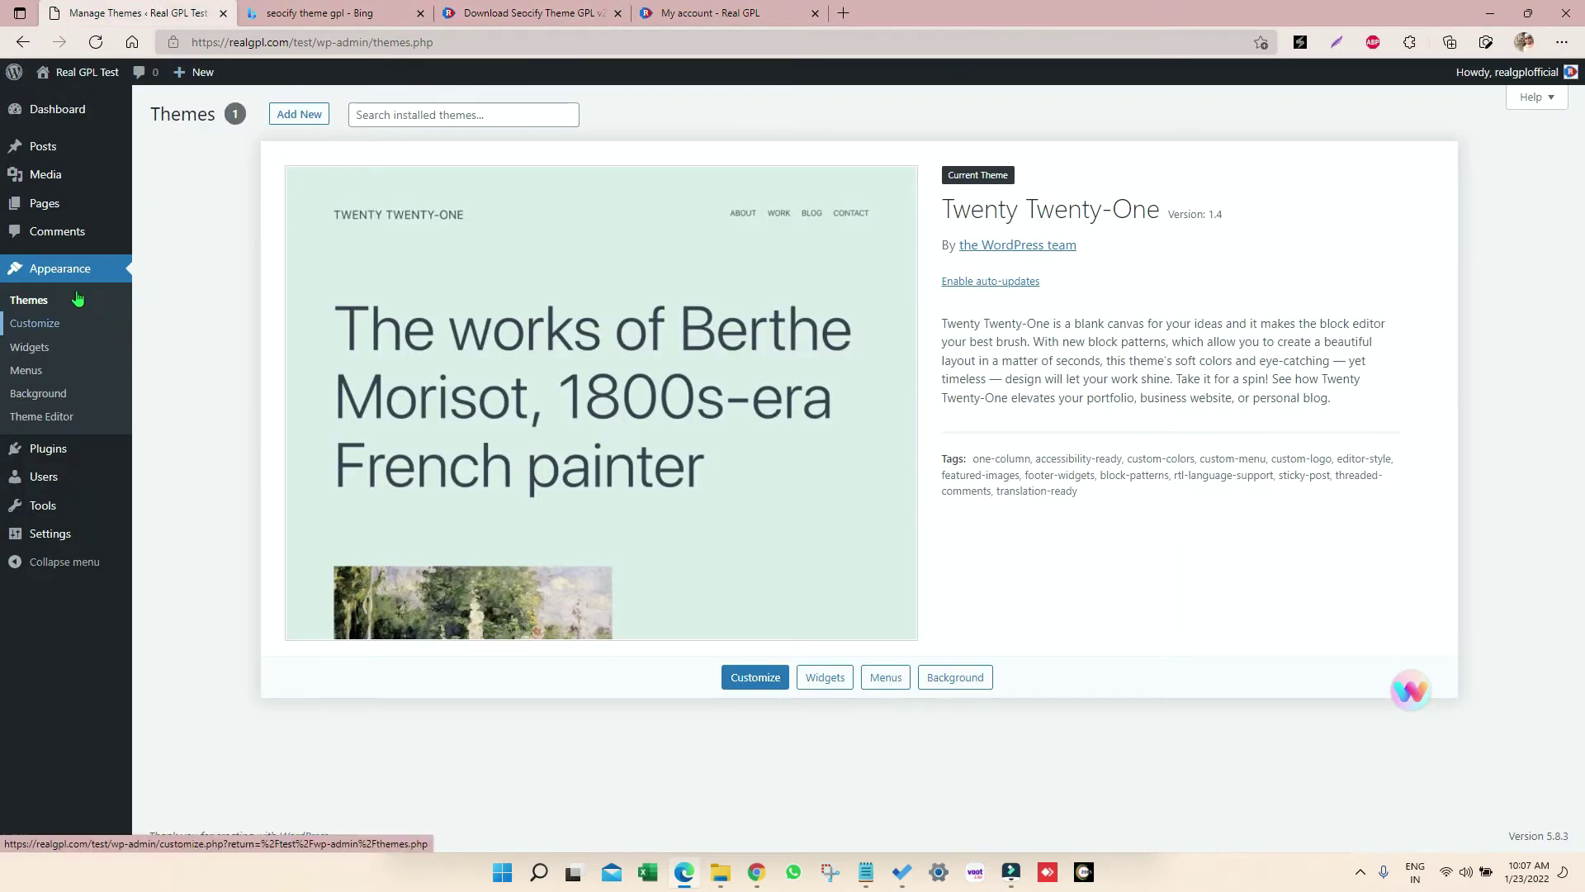
click(283, 118)
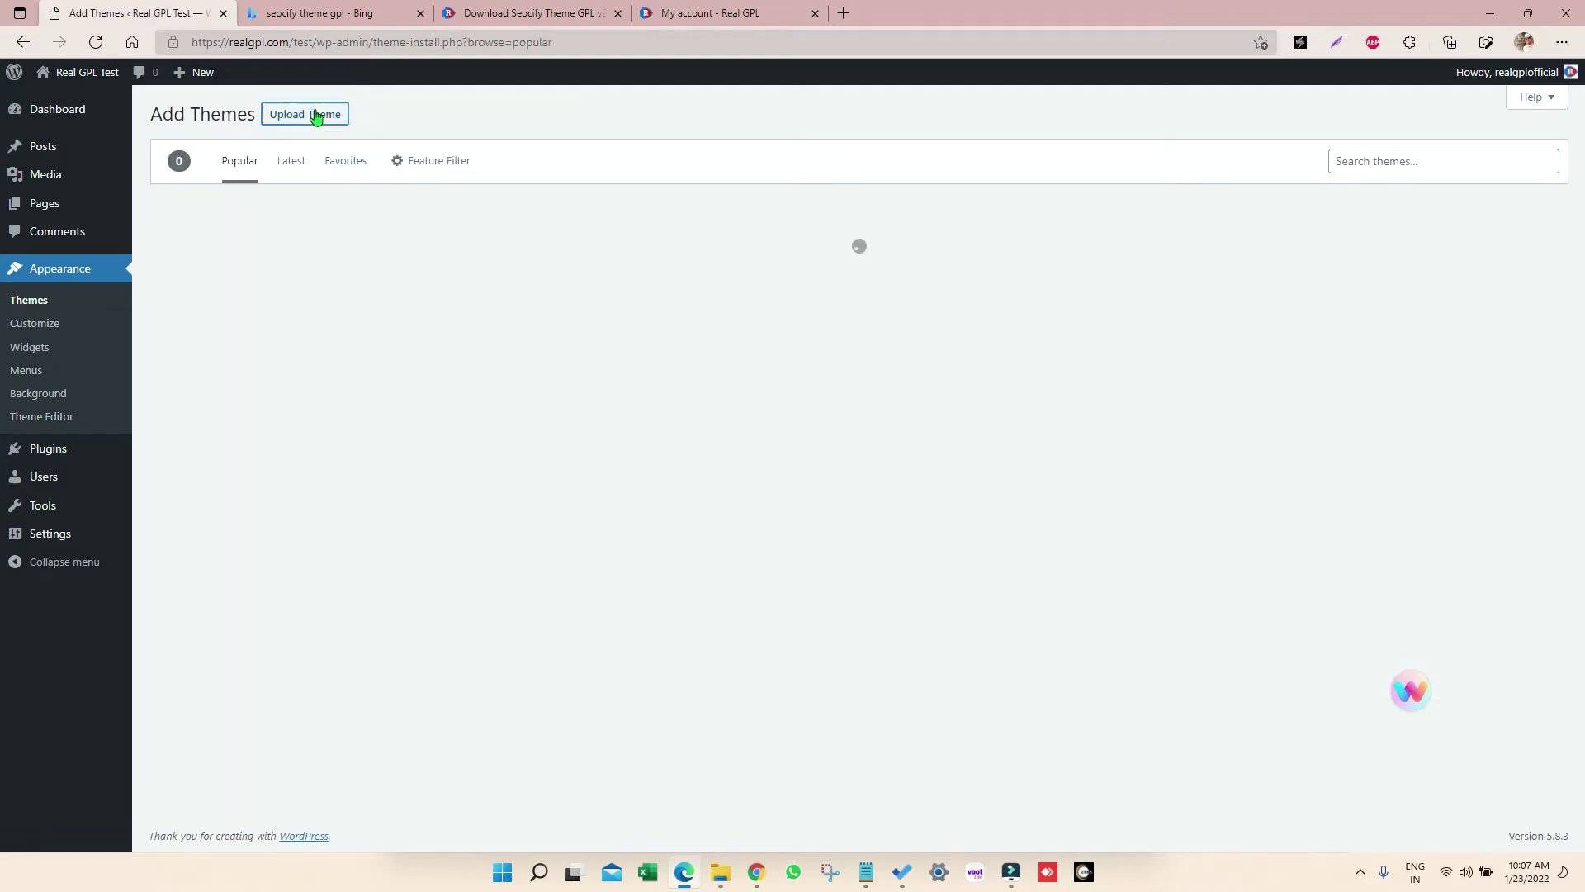
click(311, 113)
Choose seocify.zip from Videos > seocify > SeocifyWordPressTheme > Themes and install it.
click(748, 273)
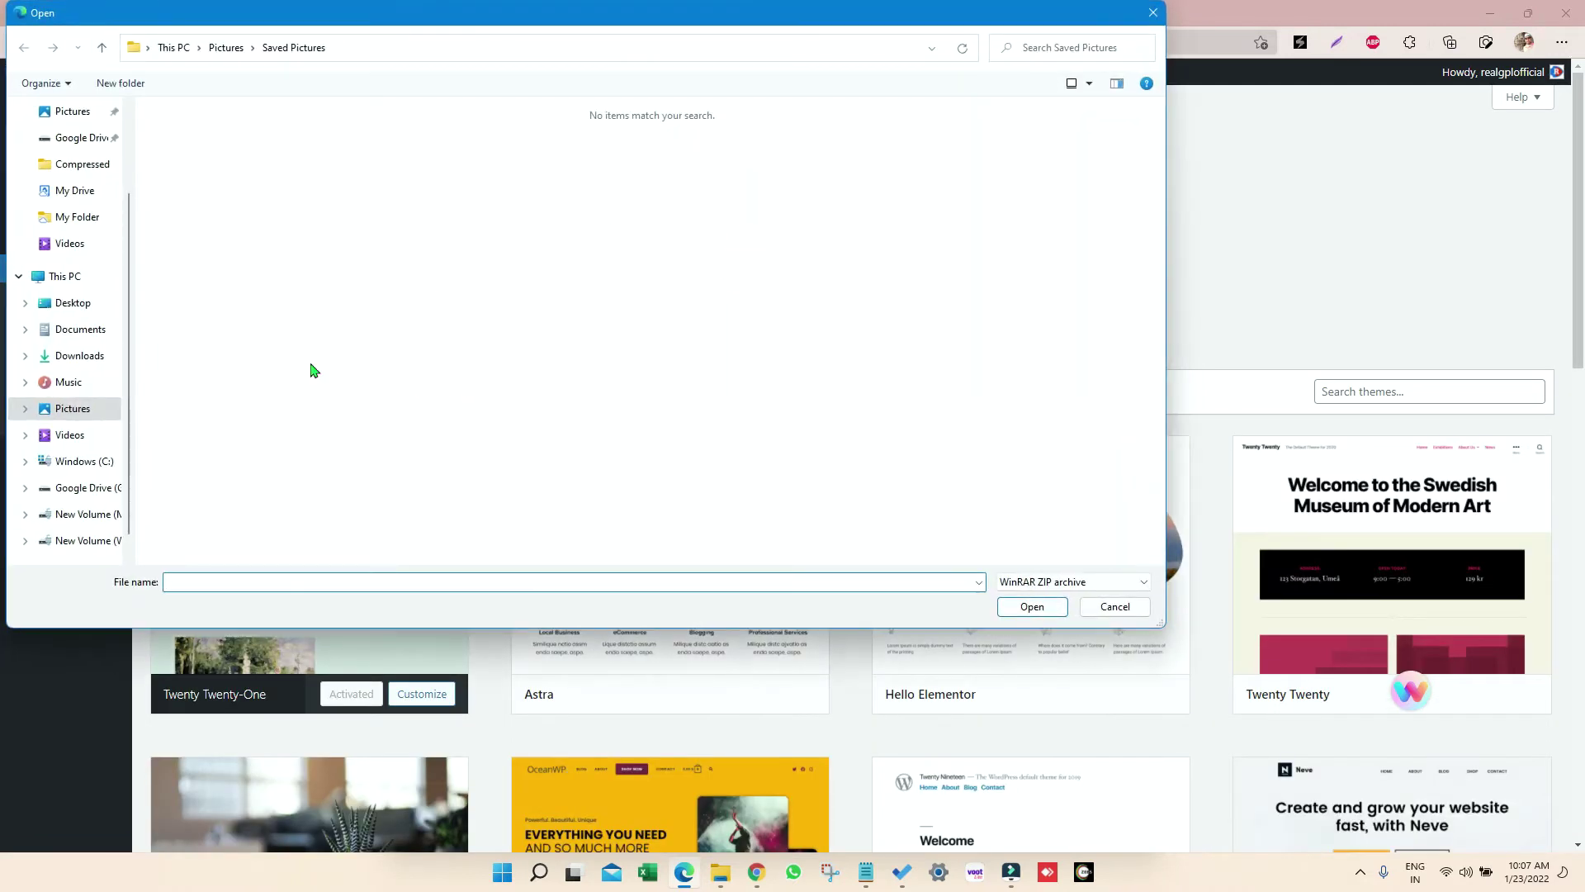
click(74, 436)
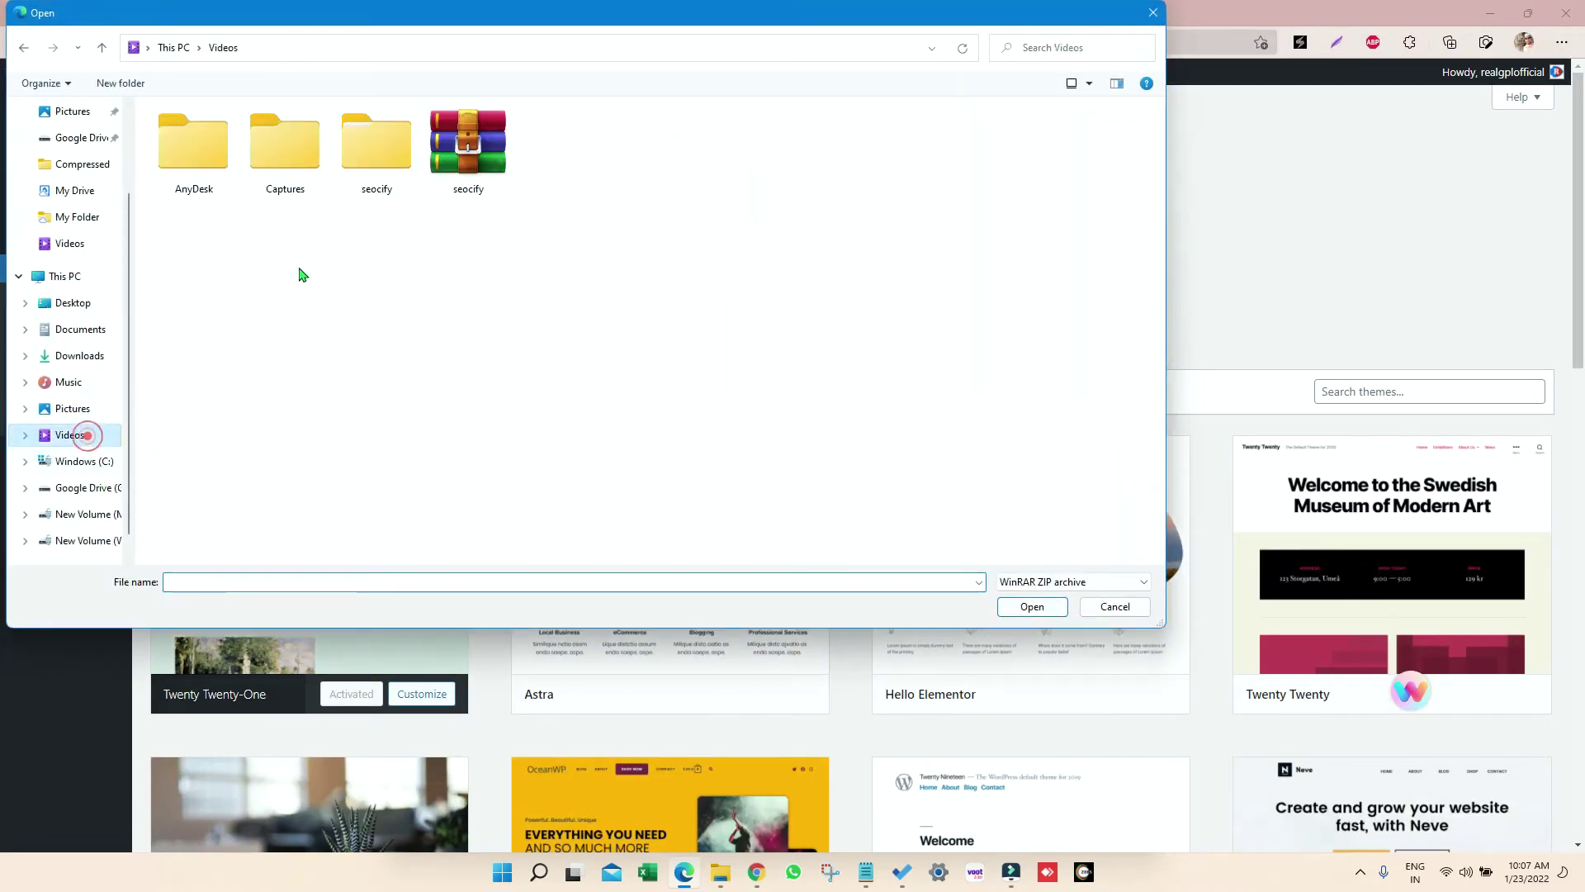
double_click(378, 148)
click(296, 165)
double_click(296, 164)
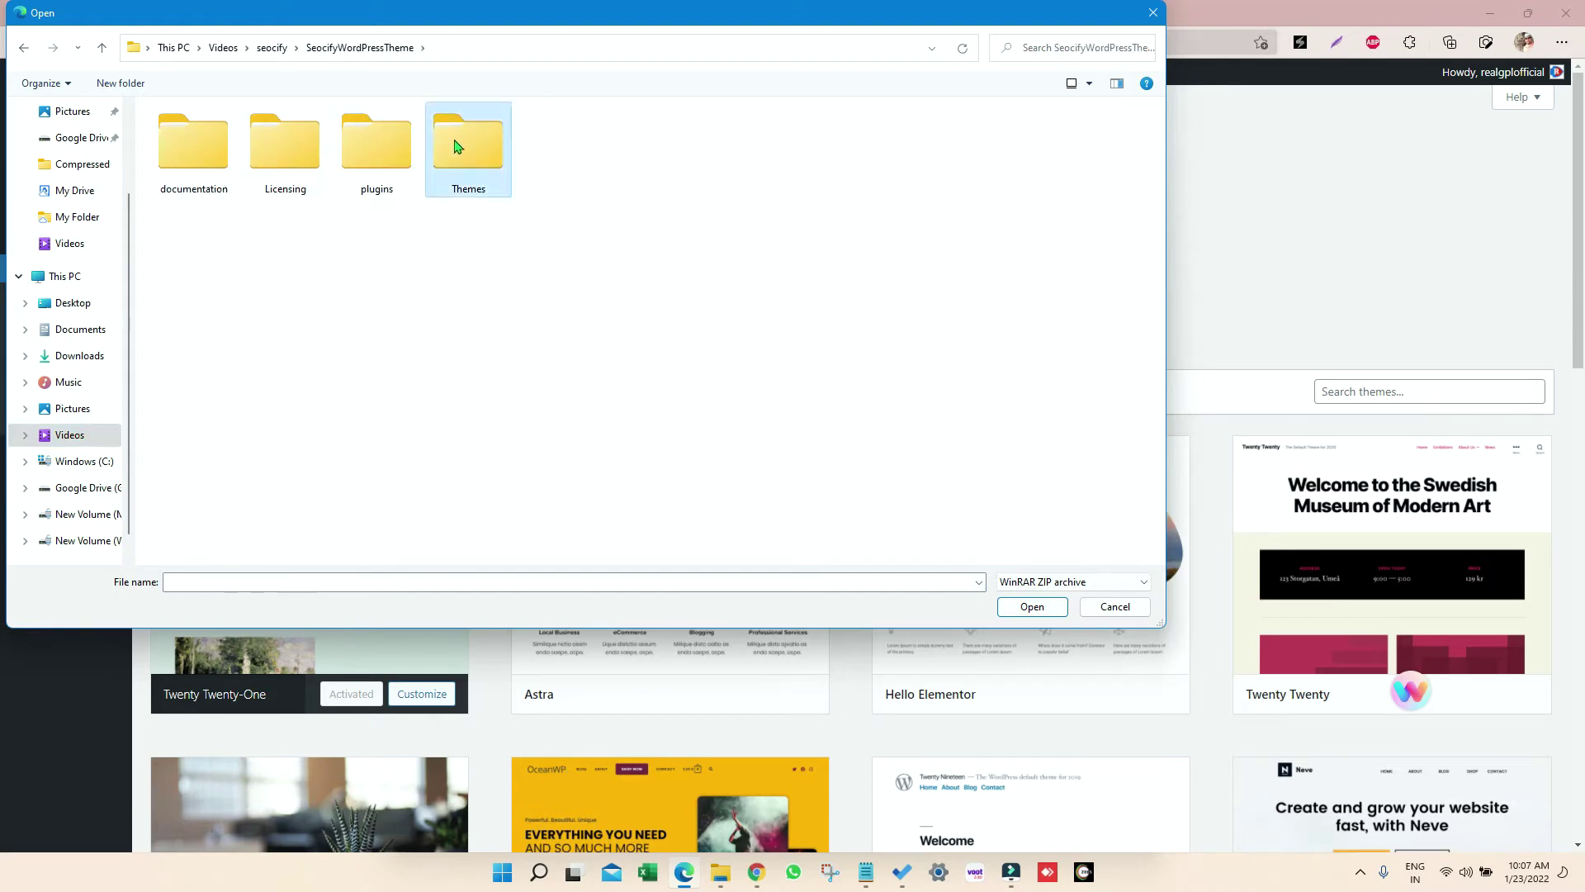
double_click(457, 145)
click(218, 174)
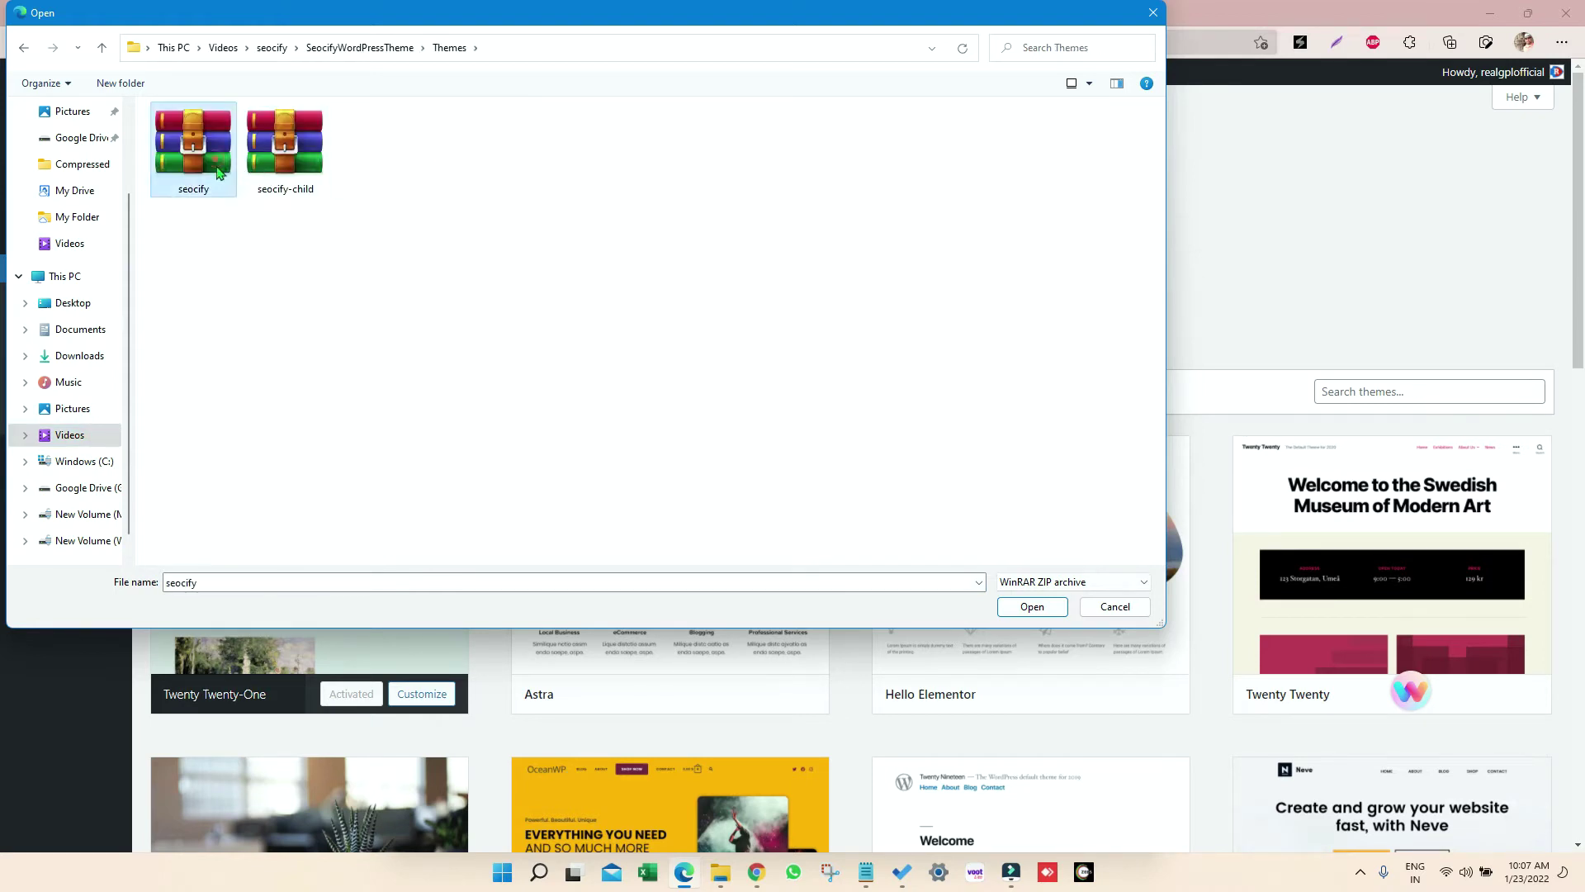
click(1032, 606)
click(971, 272)
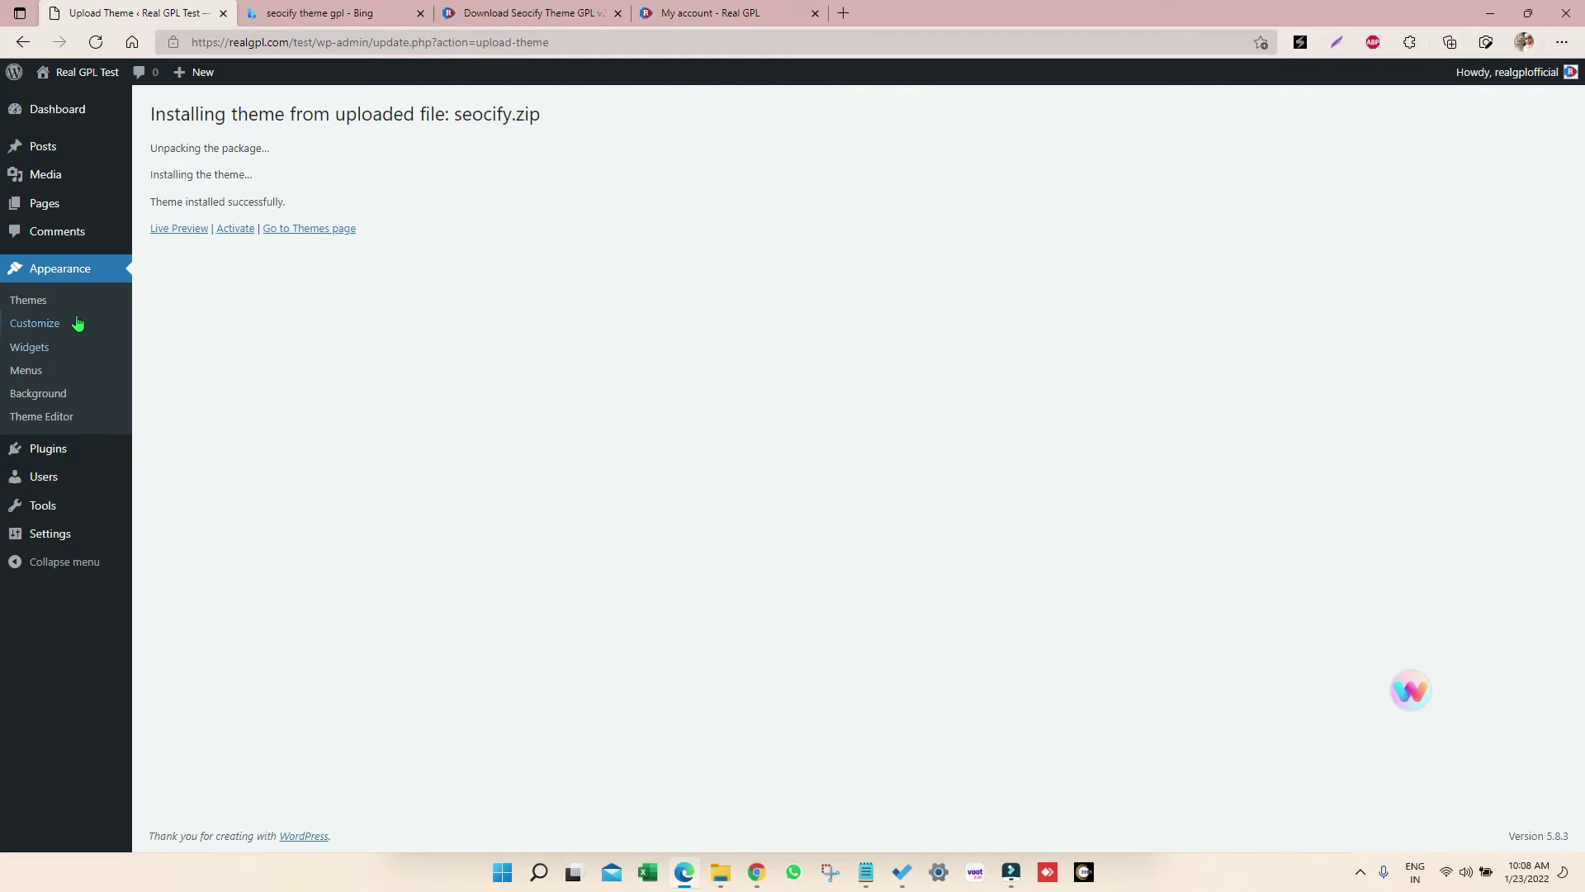
Upload and install seocify-child.zip, then activate the Seocify child theme.
click(40, 304)
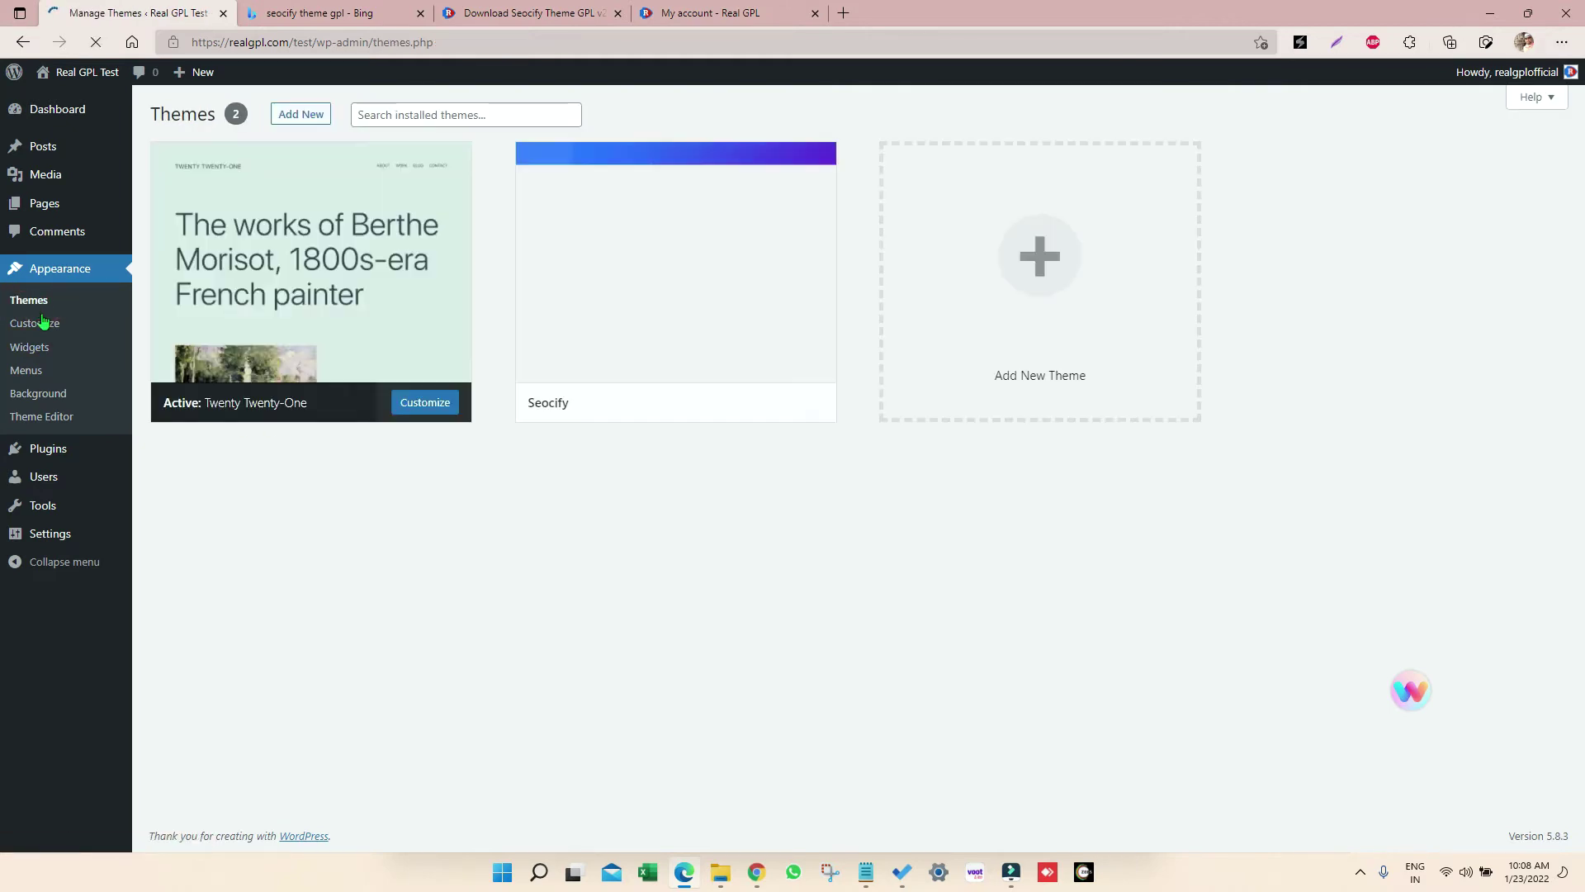
click(308, 115)
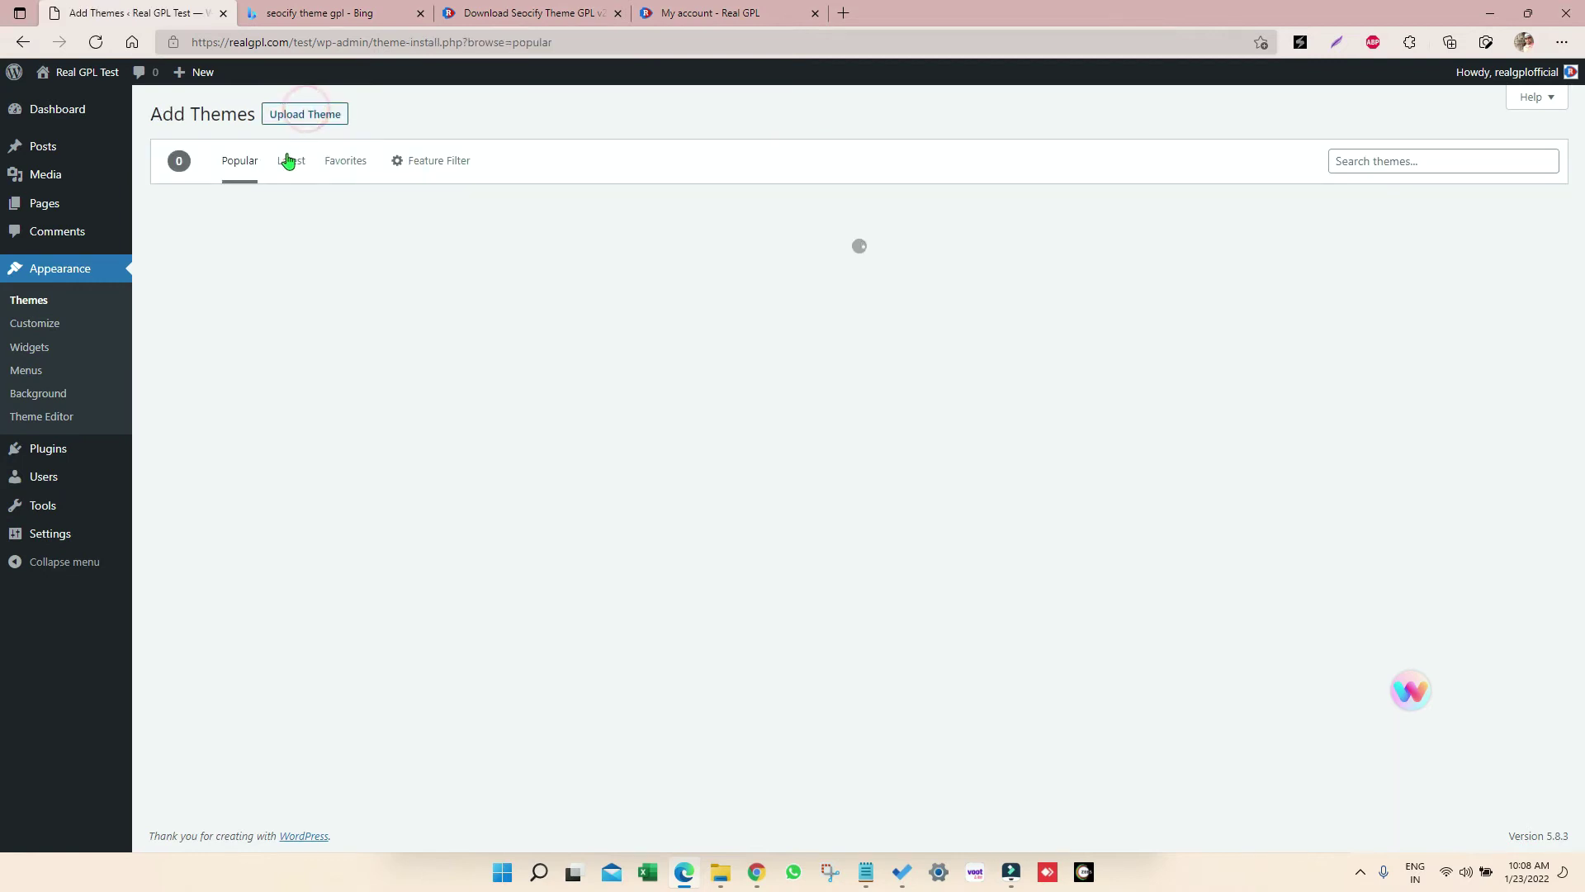
click(294, 115)
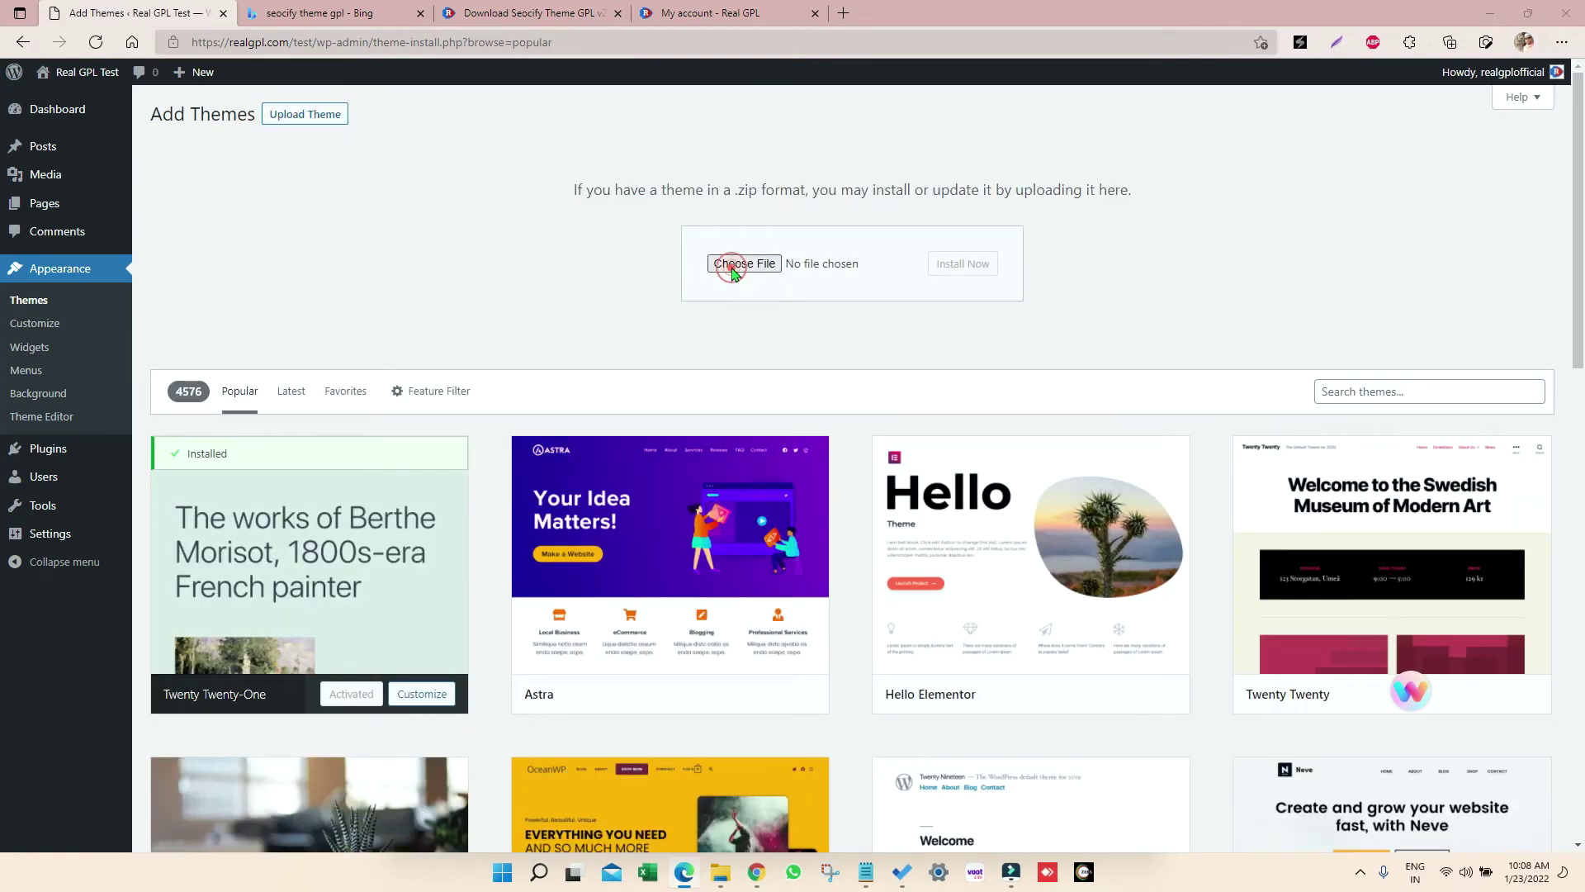
click(740, 263)
click(288, 161)
click(1032, 606)
click(964, 265)
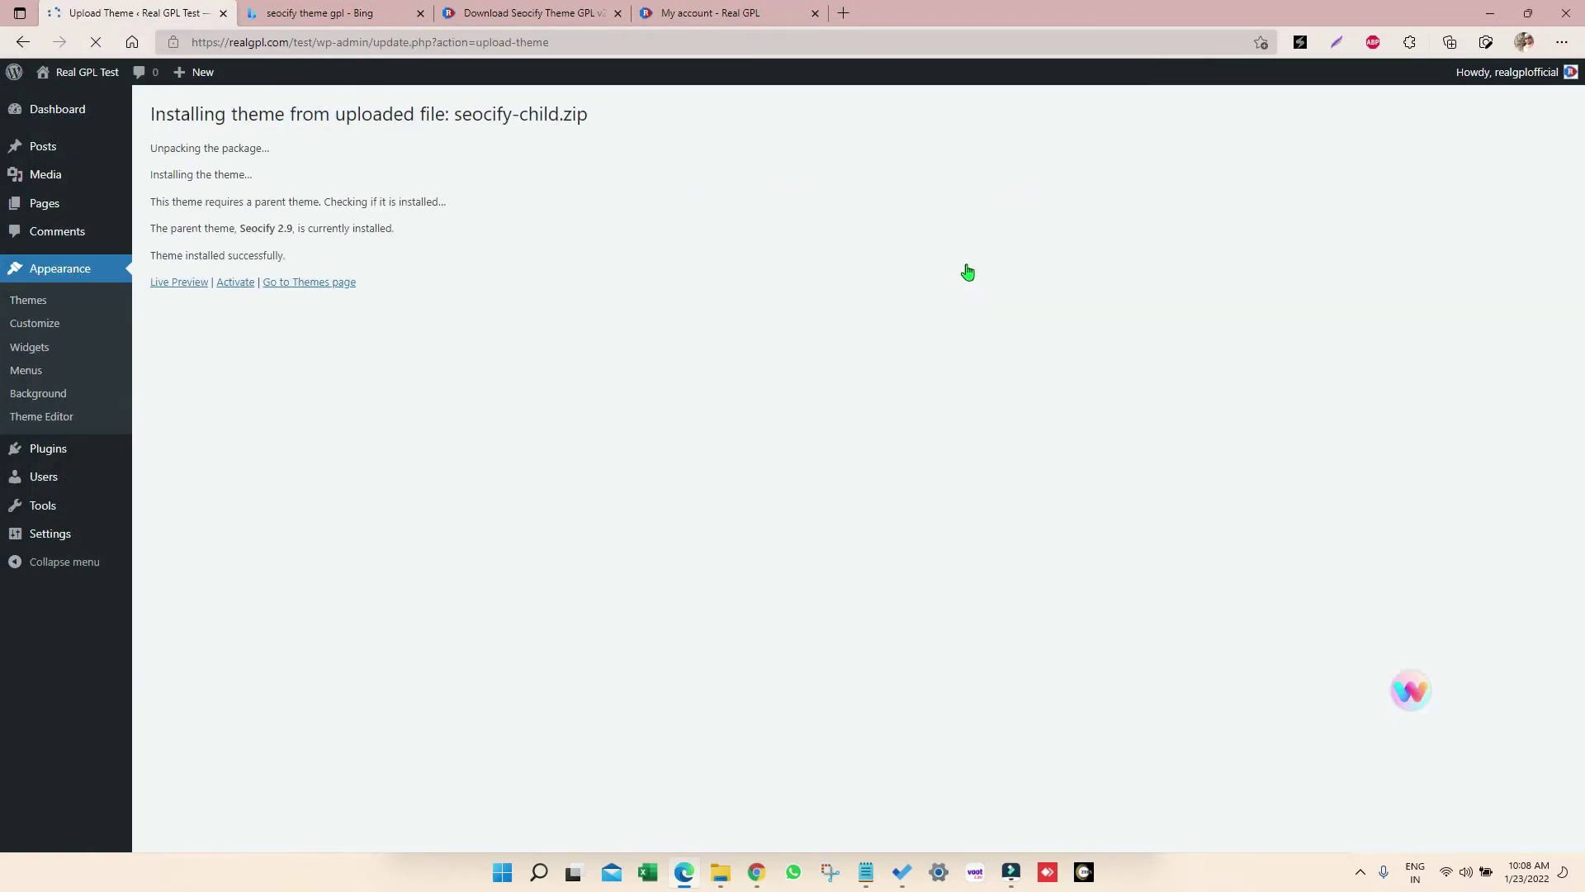
click(241, 286)
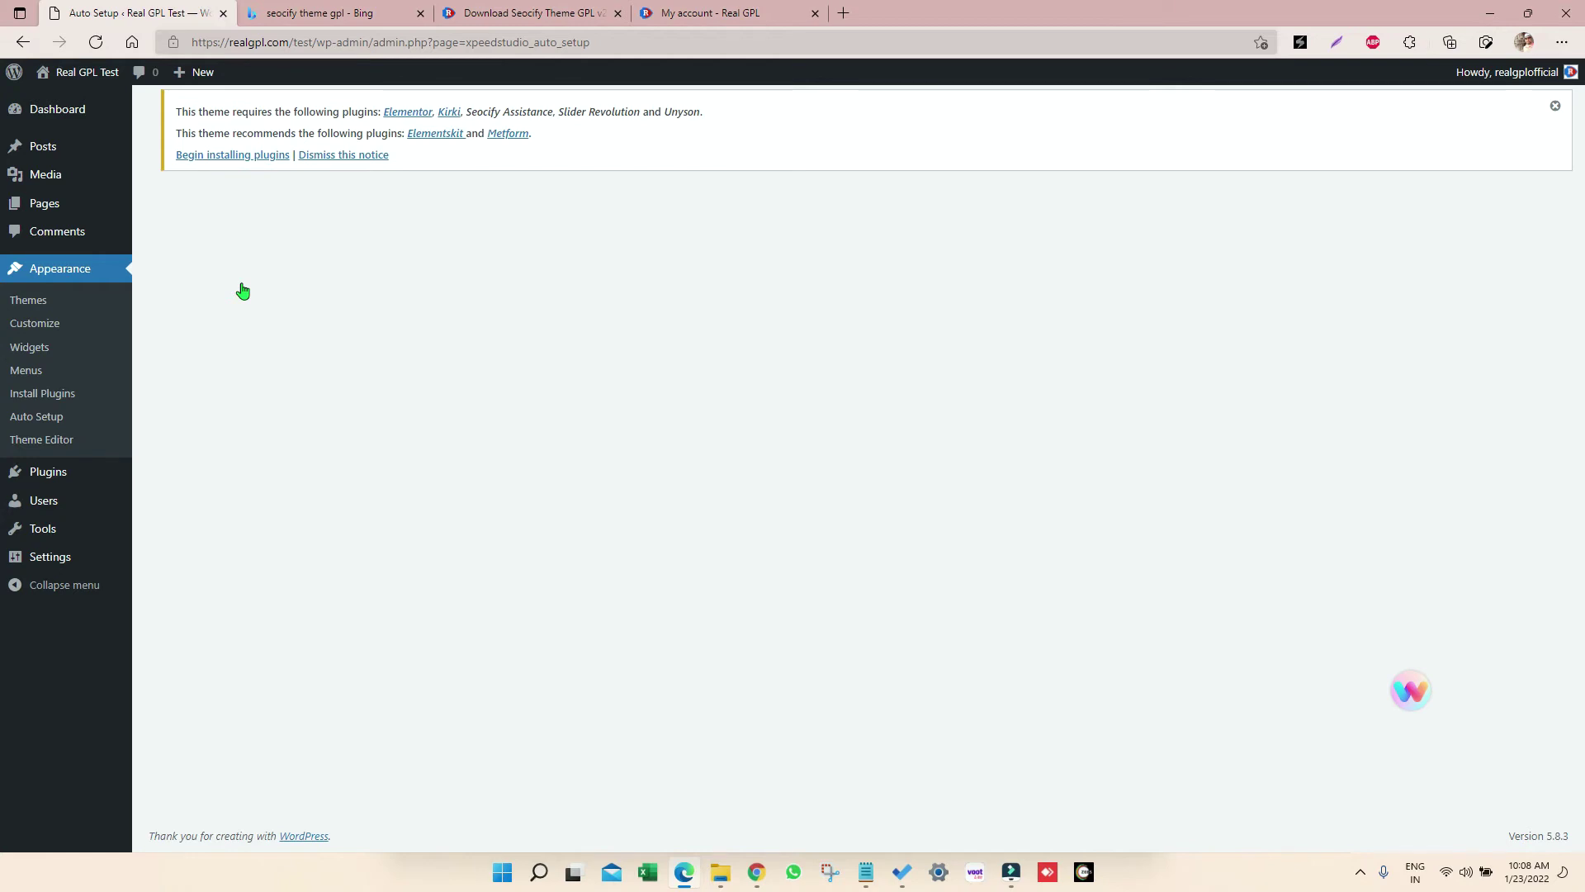
Bulk-install all seven Seocify plugins, including Elementor, Kirki and Slider Revolution.
click(240, 161)
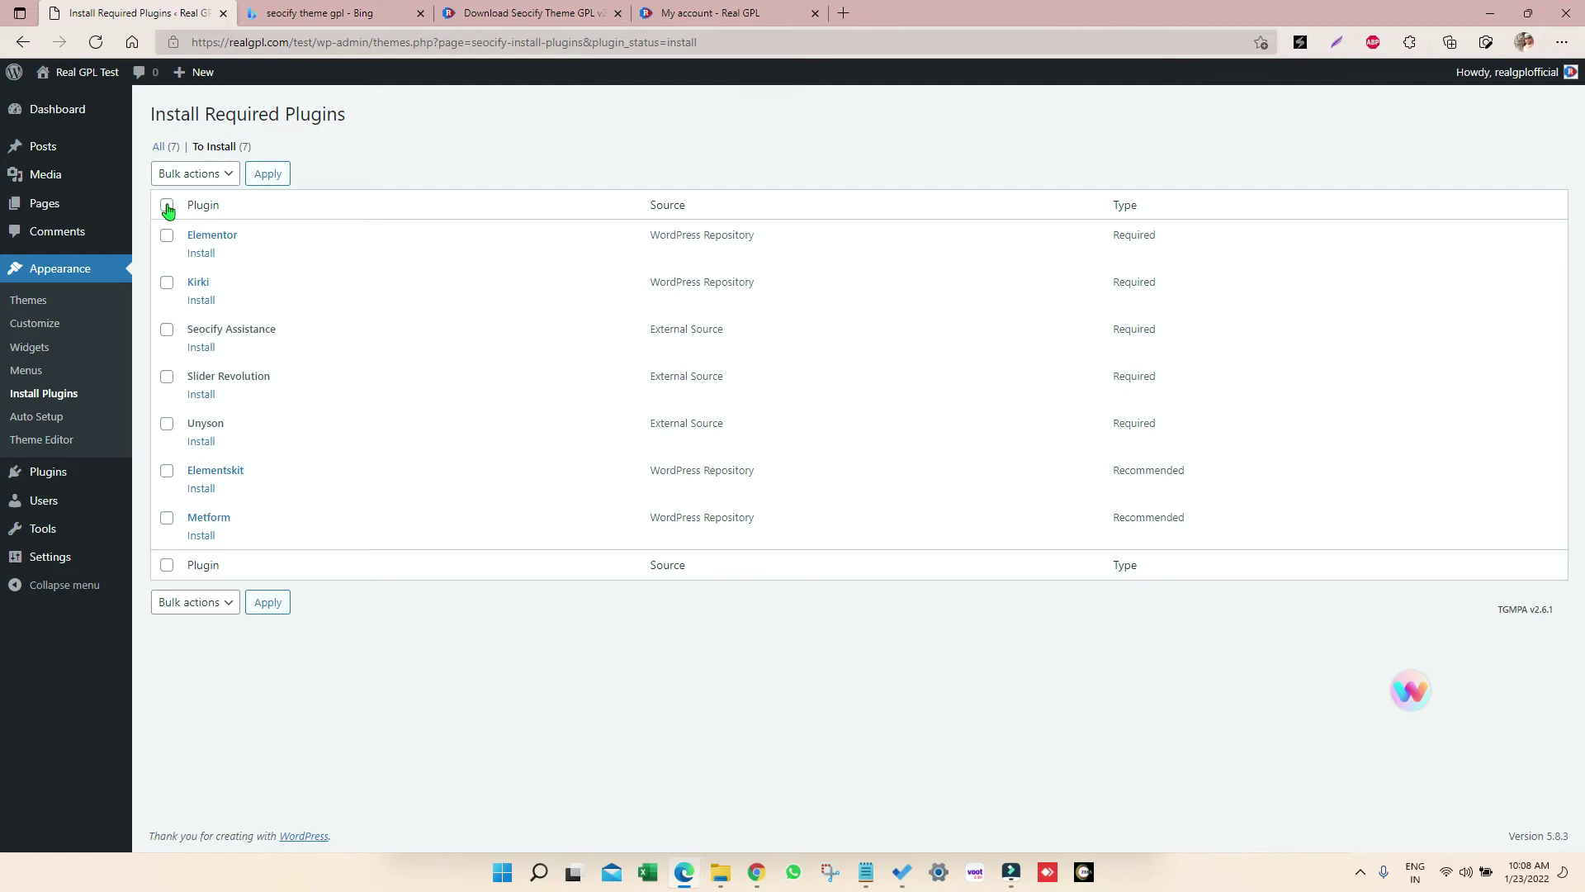
click(167, 208)
click(201, 173)
click(194, 215)
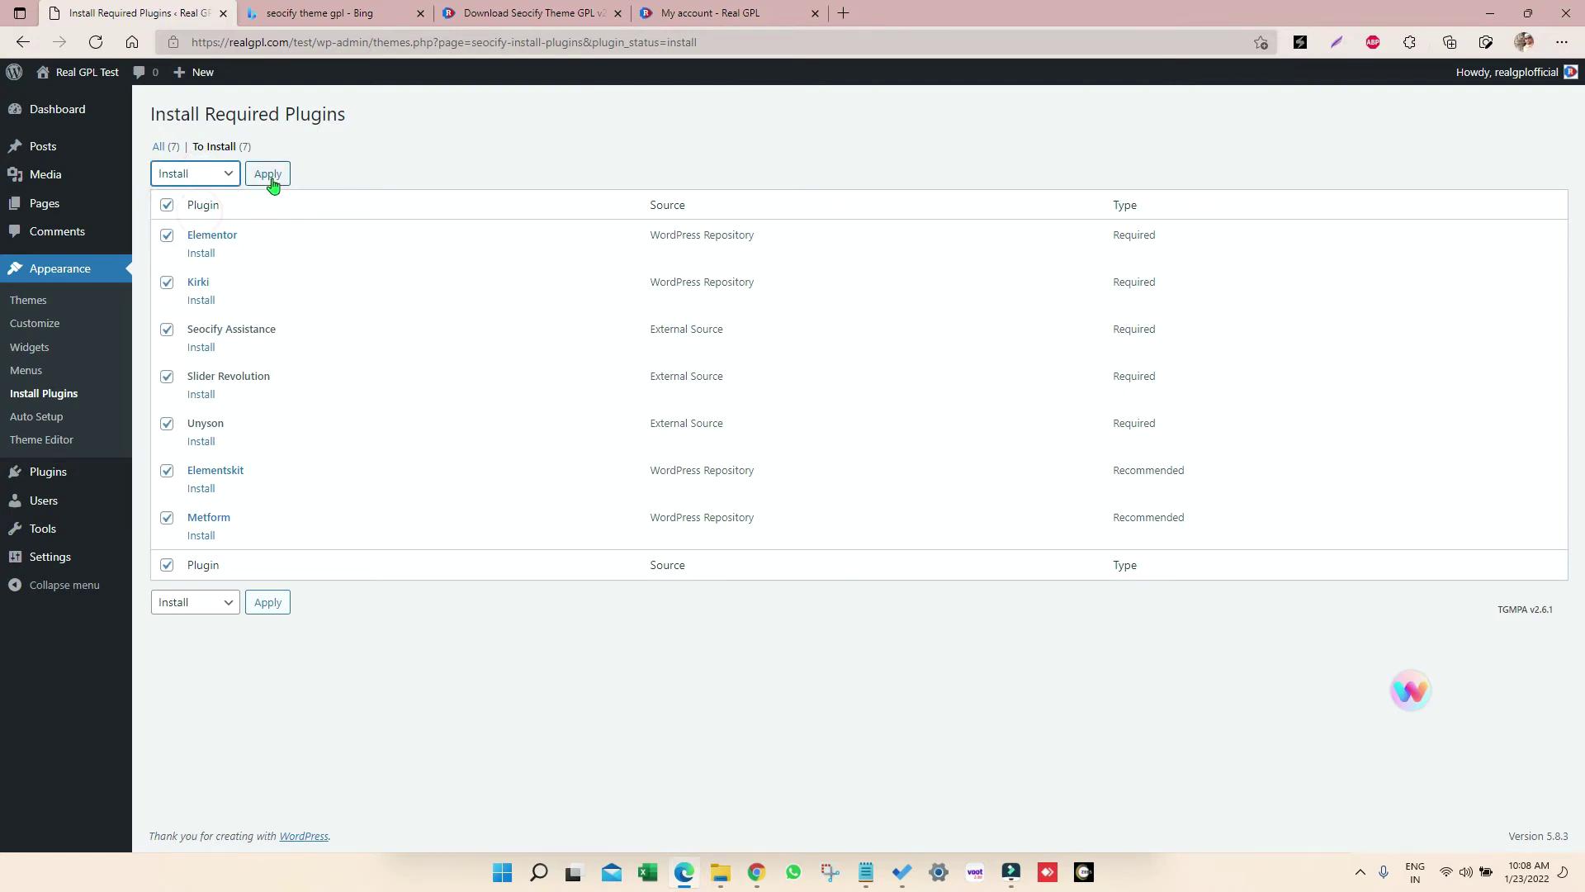
click(270, 176)
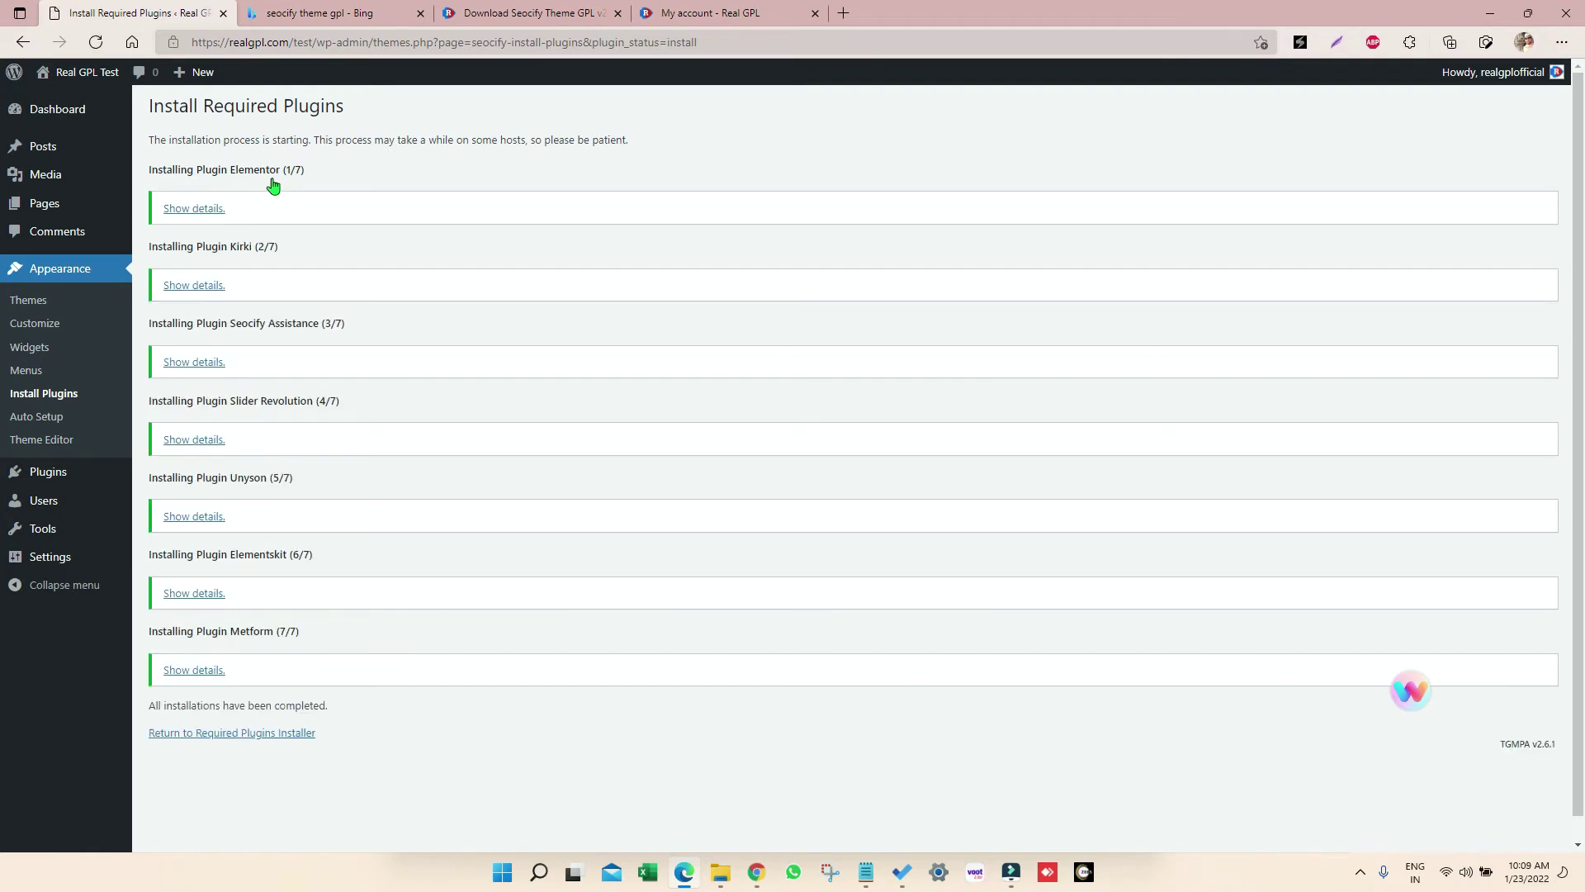
triple_click(194, 707)
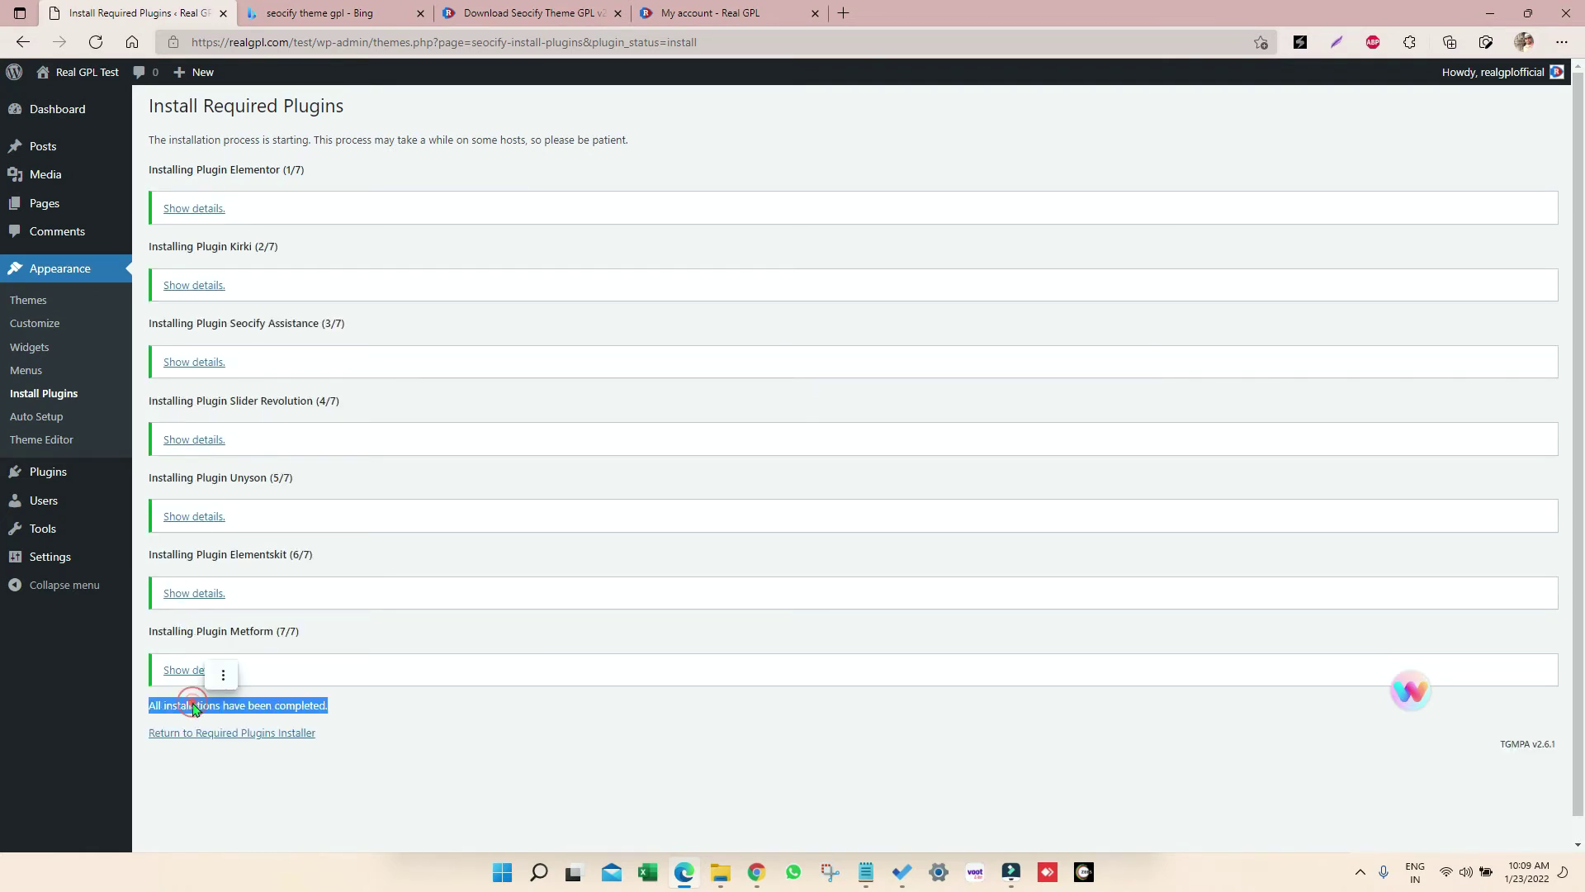
click(48, 398)
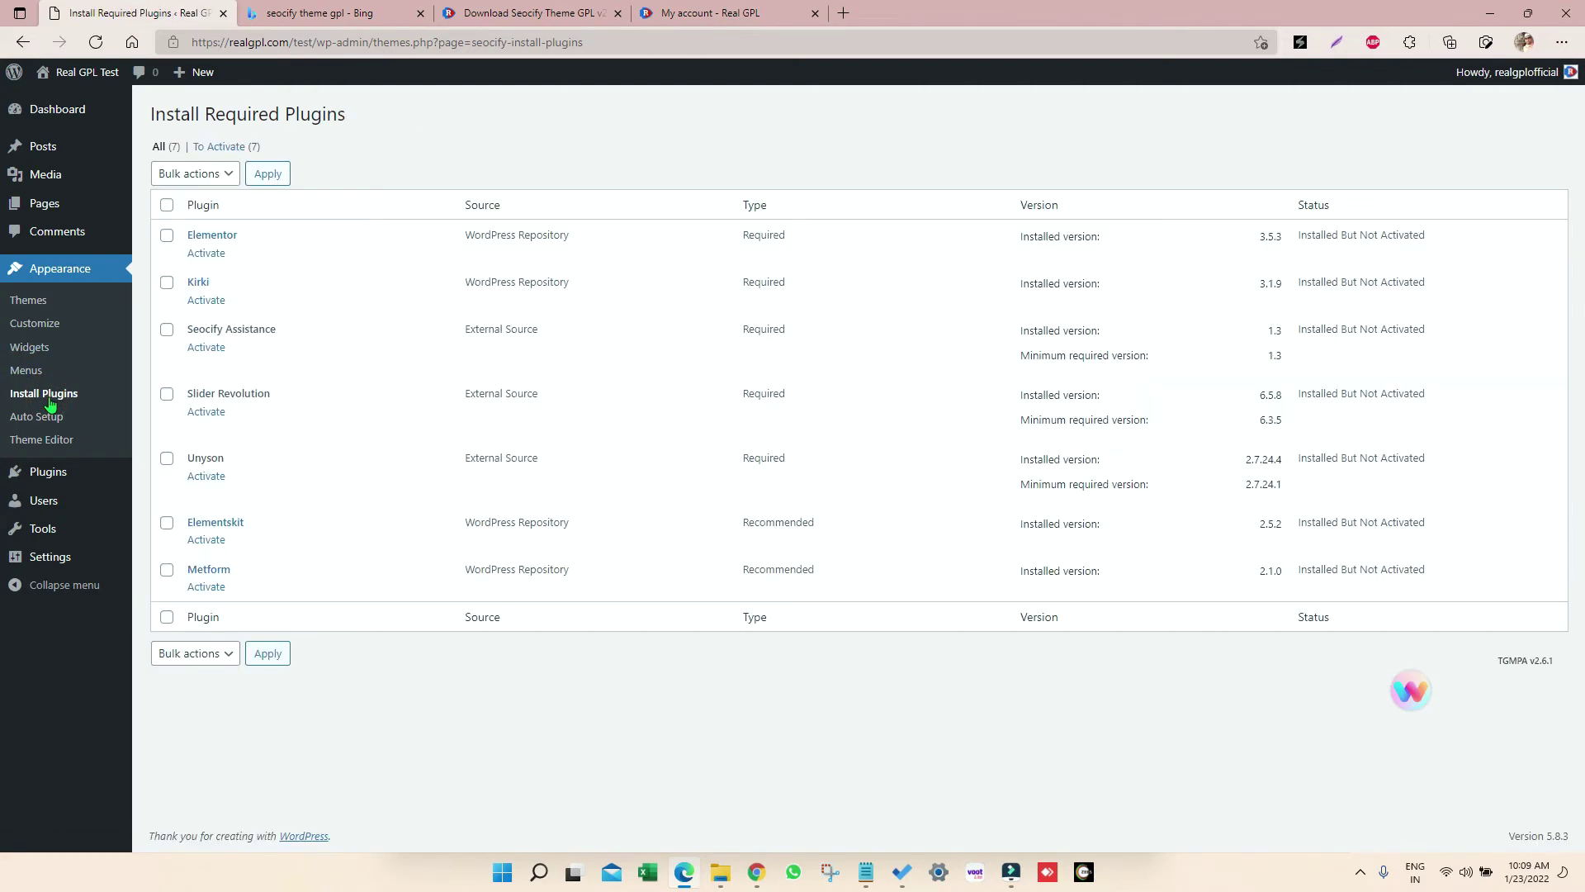
Bulk-activate the seven plugins, including Elementor, Unyson, ElementsKit and MetForm, then view the Dashboard.
click(166, 204)
click(198, 180)
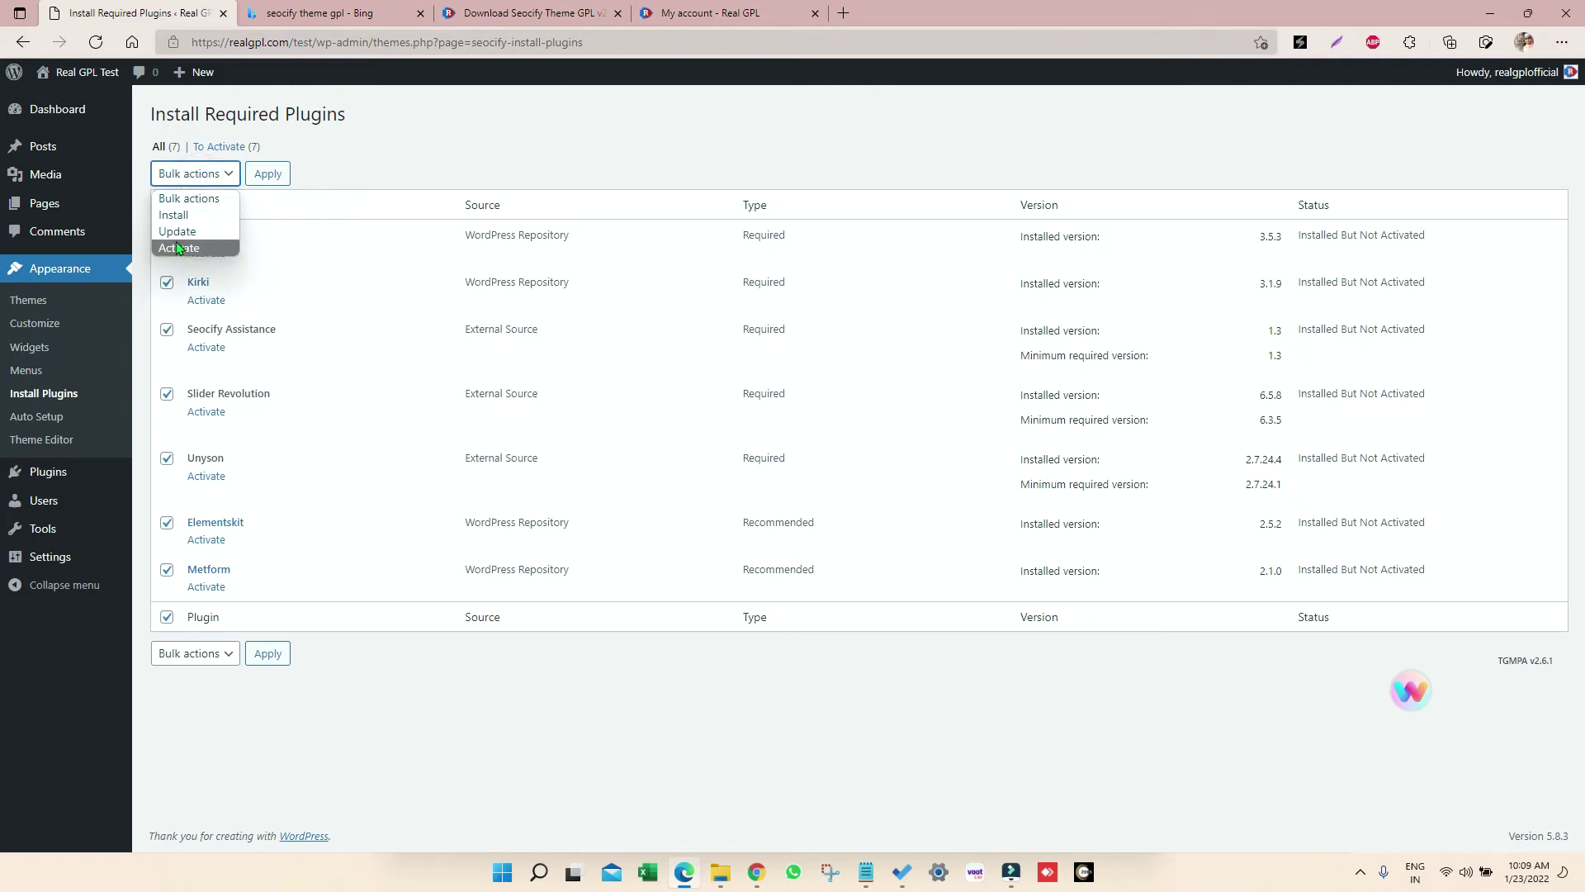
click(177, 249)
click(267, 175)
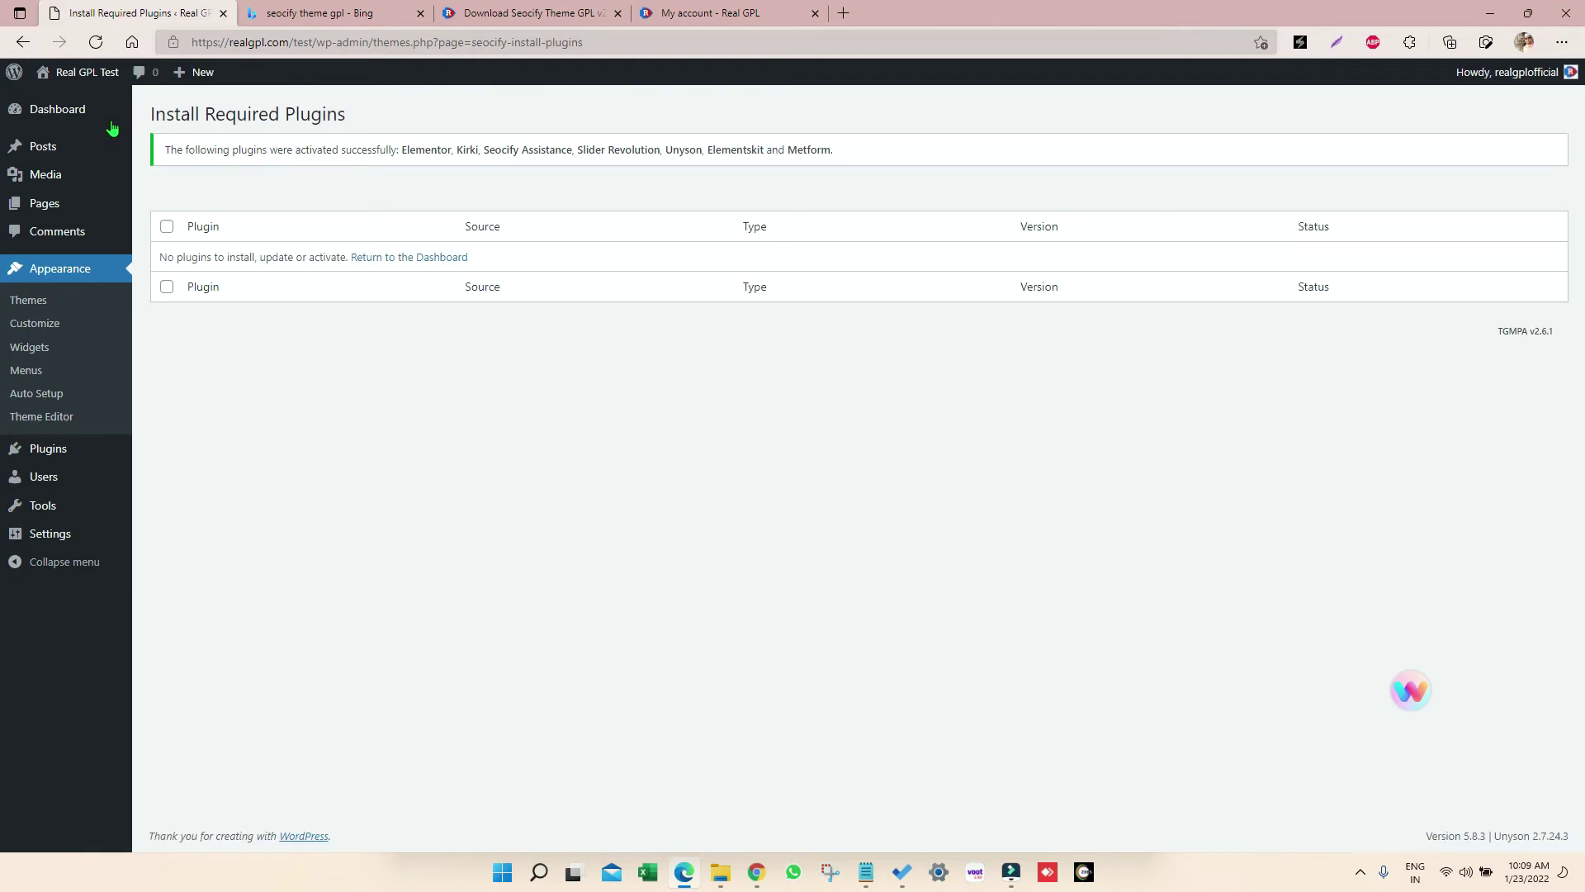
click(57, 114)
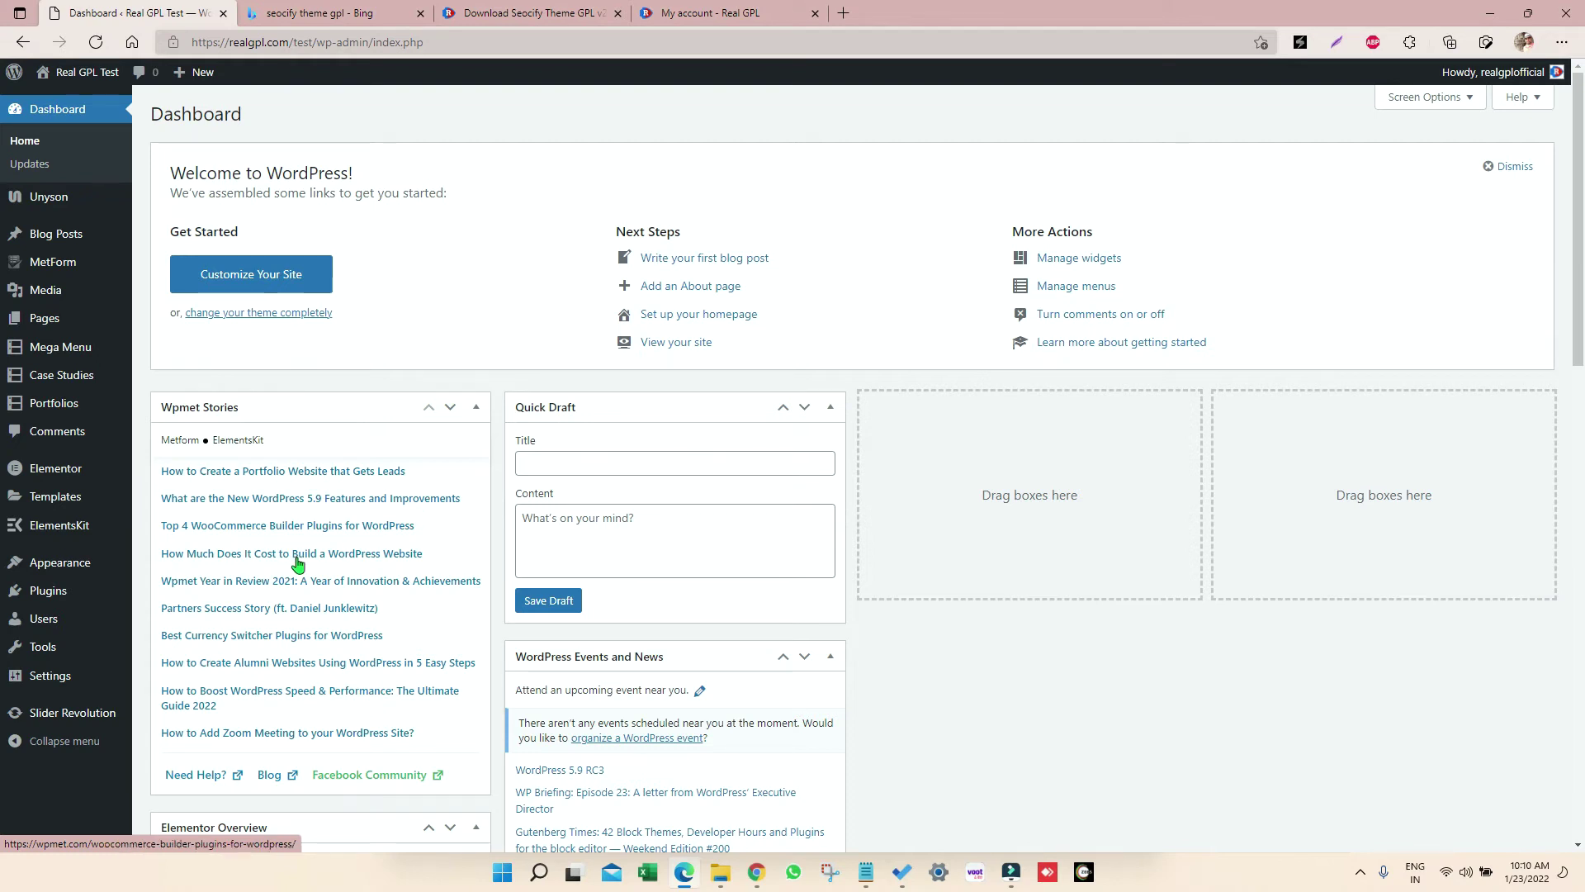
mouse_move(42, 506)
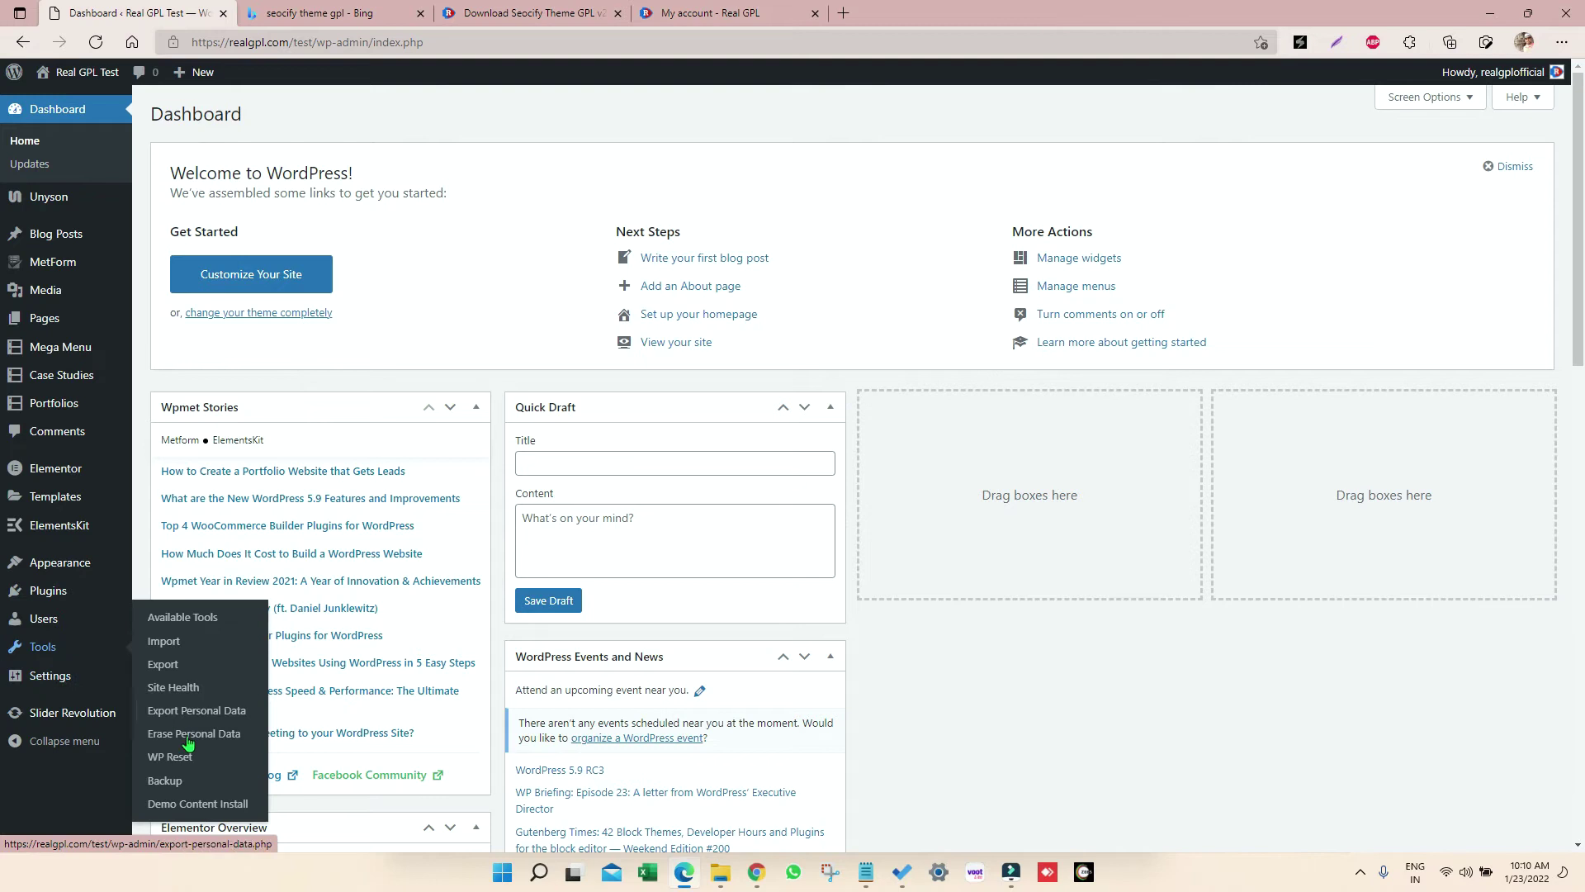
Install the Home 1 demo from Demo Content Install and confirm replacing existing content.
click(187, 808)
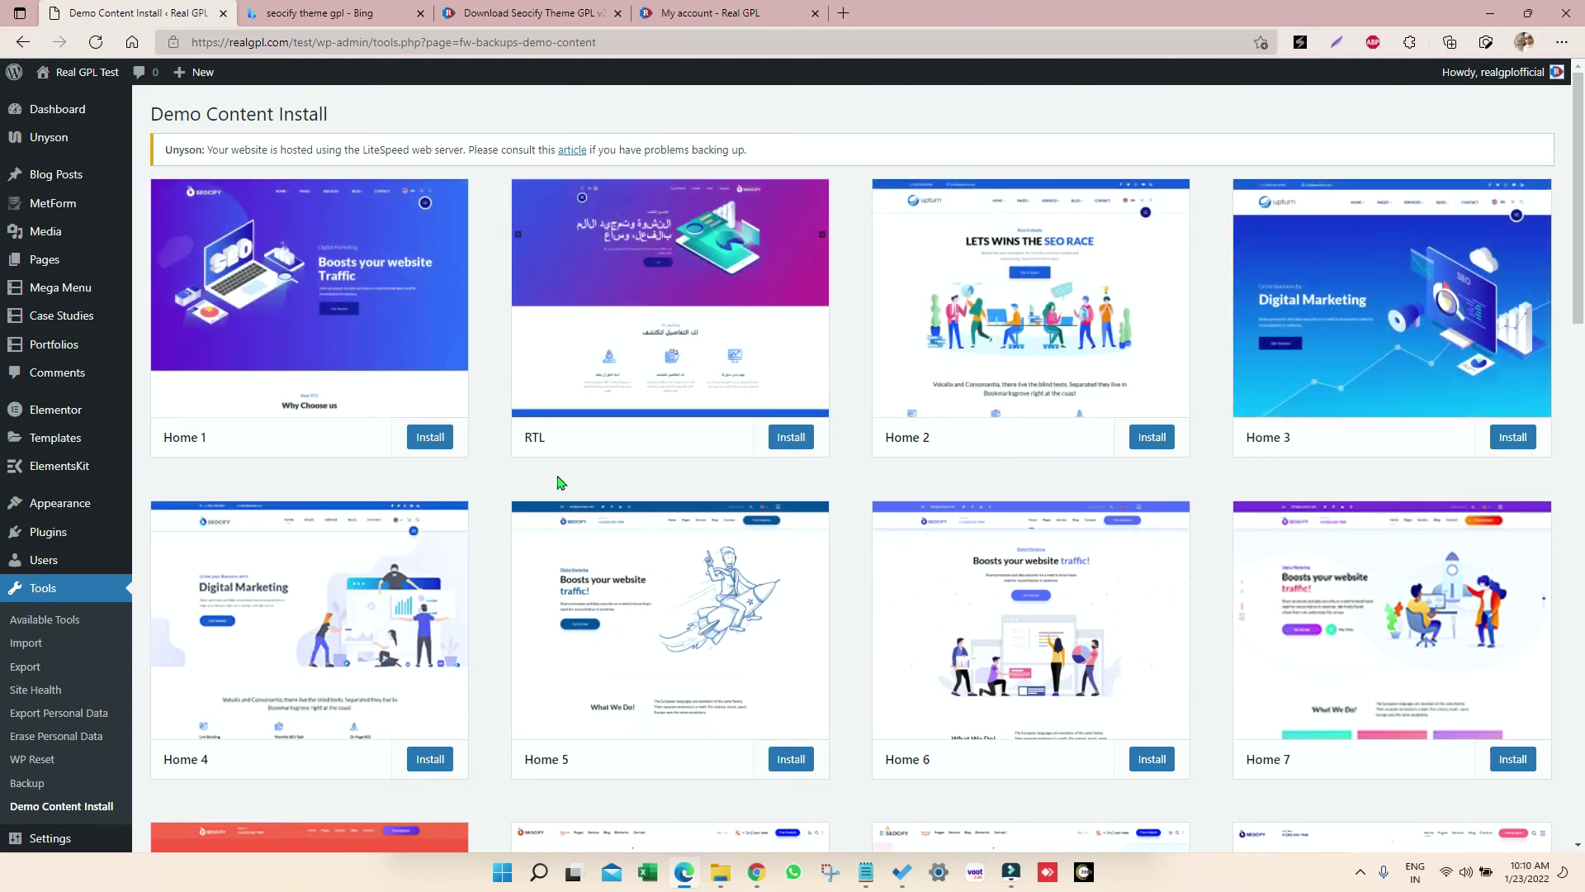
scroll(559, 479, down, 4)
scroll(552, 481, down, 4)
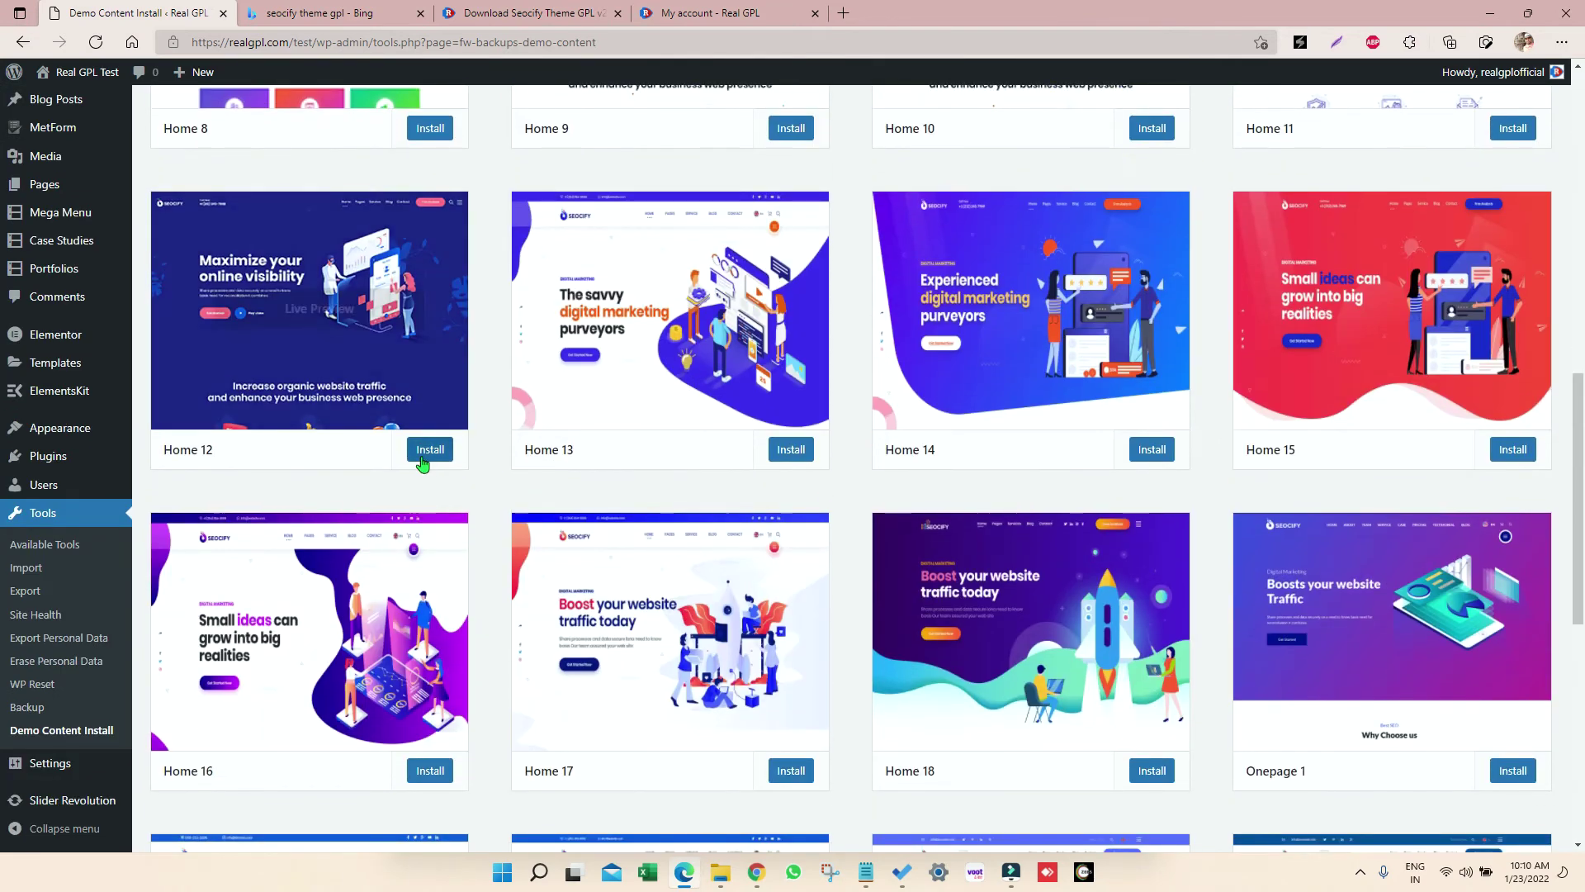
scroll(422, 469, up, 5)
scroll(422, 465, up, 3)
mouse_move(309, 275)
click(429, 442)
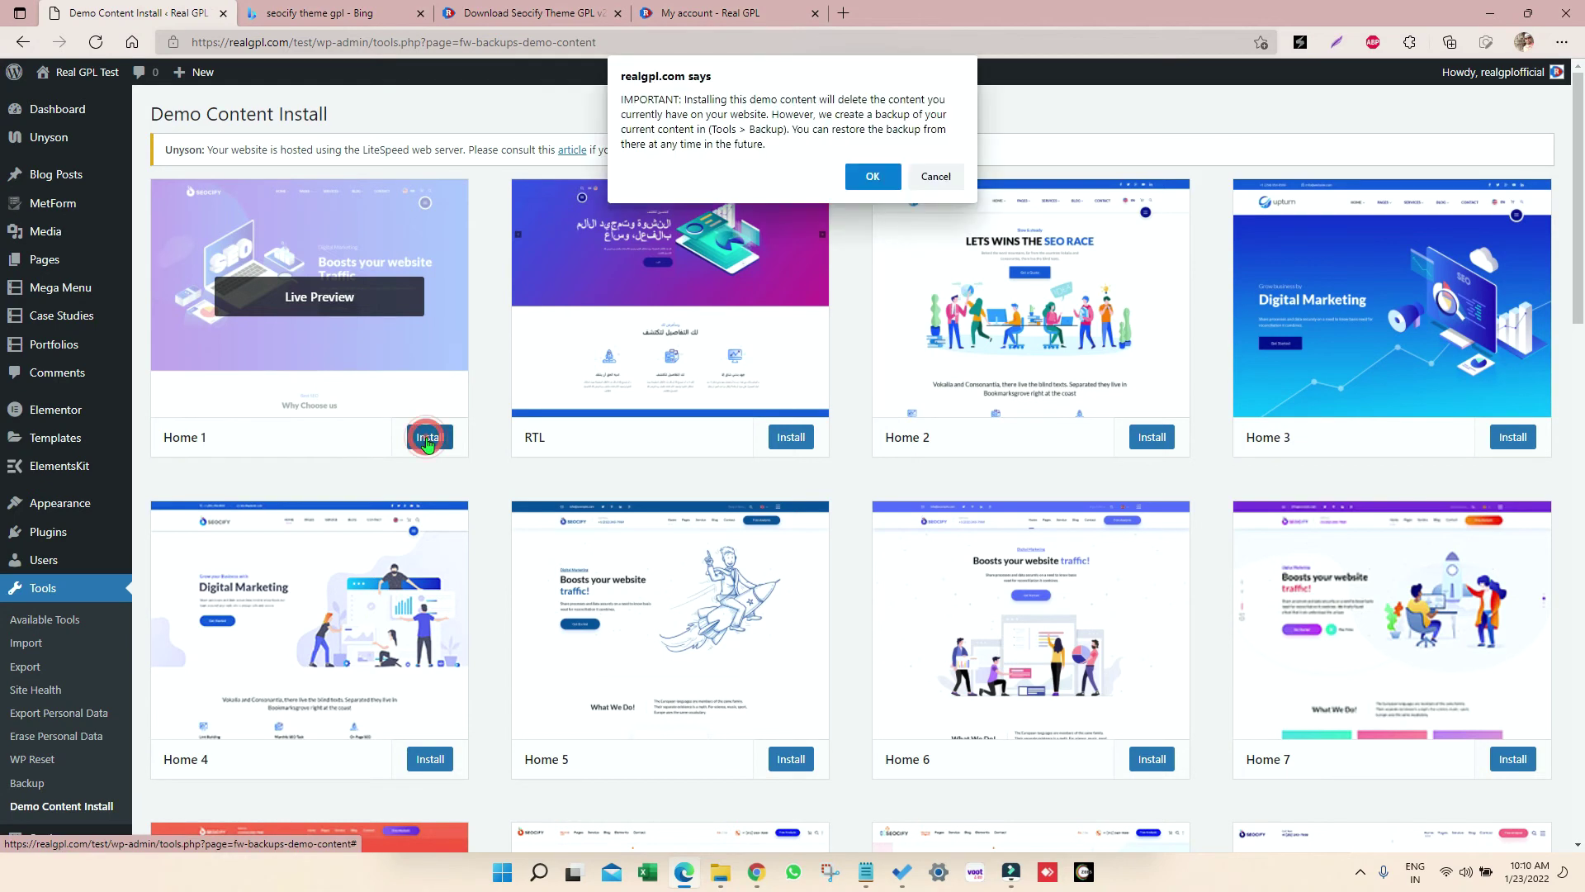
click(872, 176)
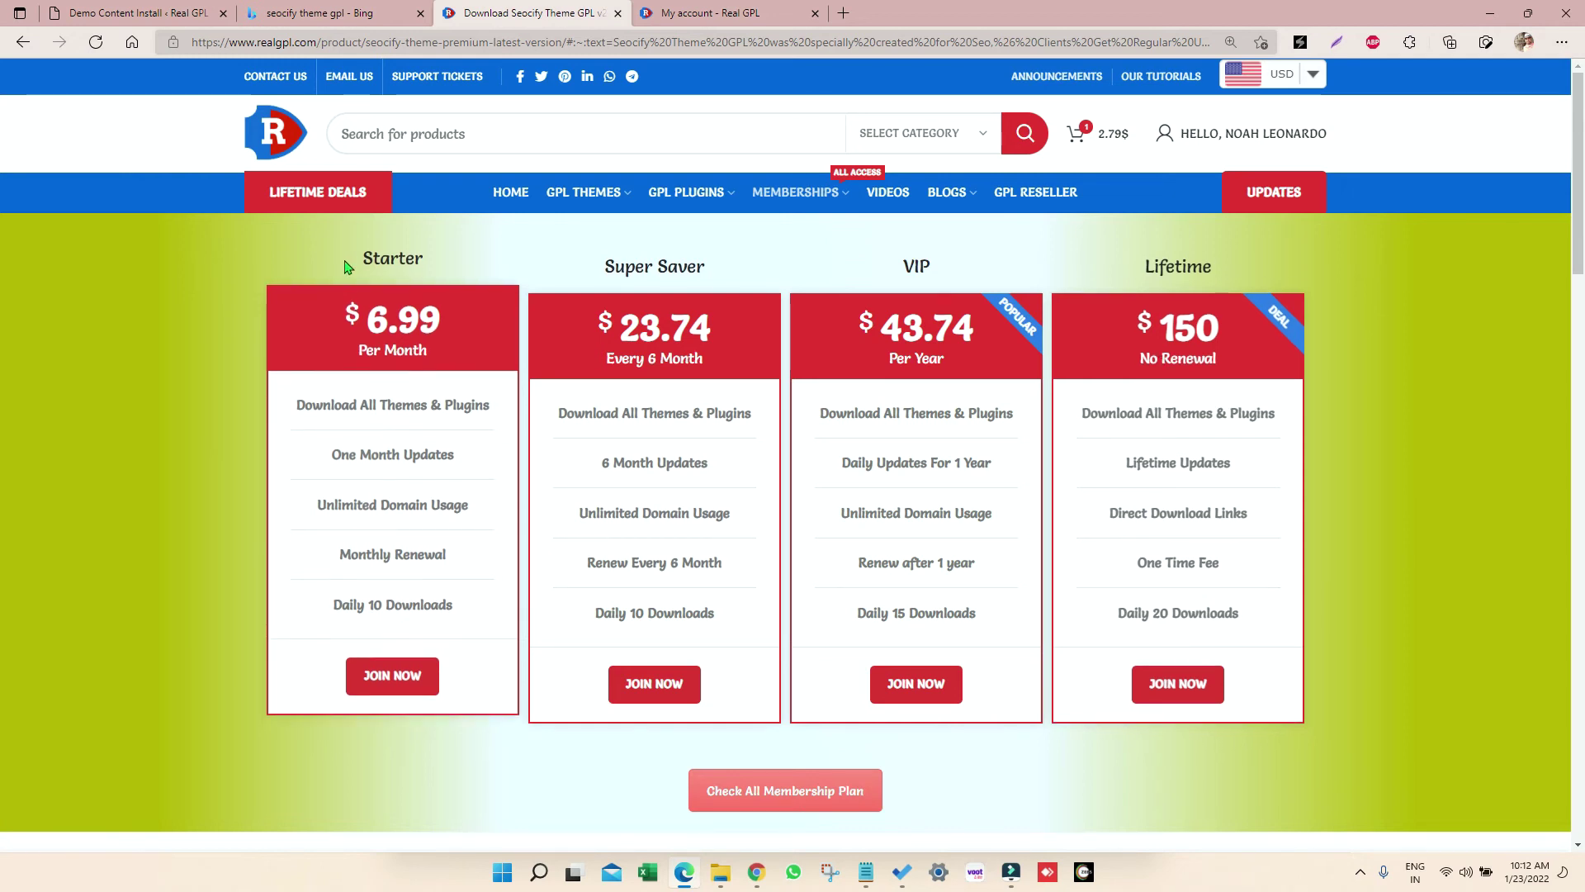
scroll(331, 202, up, 5)
Go to the RealGPL Lifetime Store through the LIFETIME DEALS navigation link.
click(329, 201)
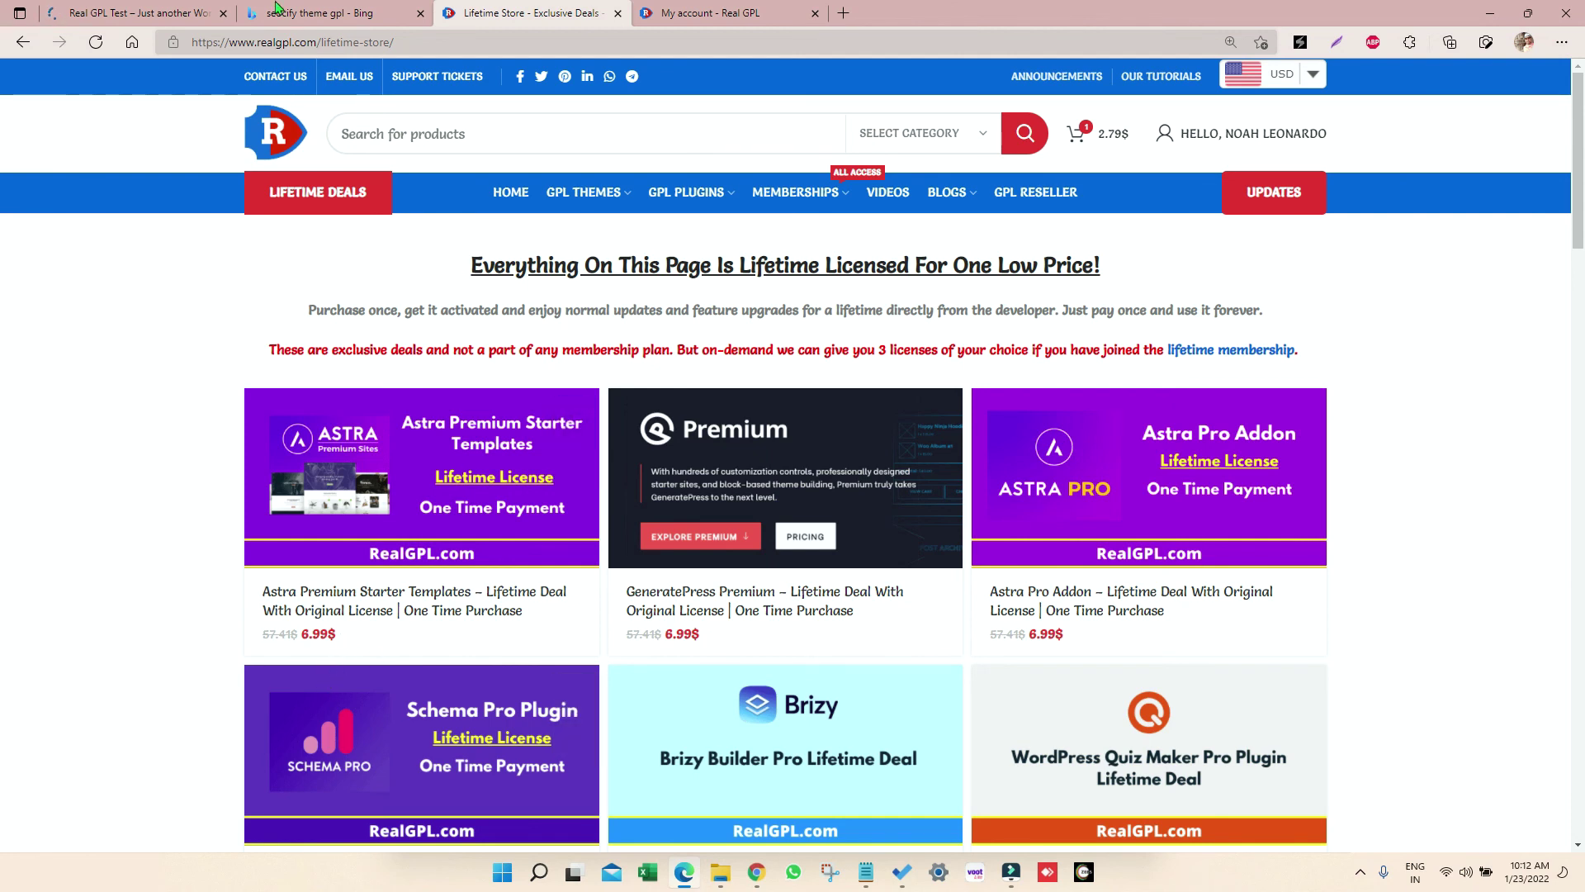
Switch to the Real GPL Test tab showing the imported Seocify homepage.
click(162, 11)
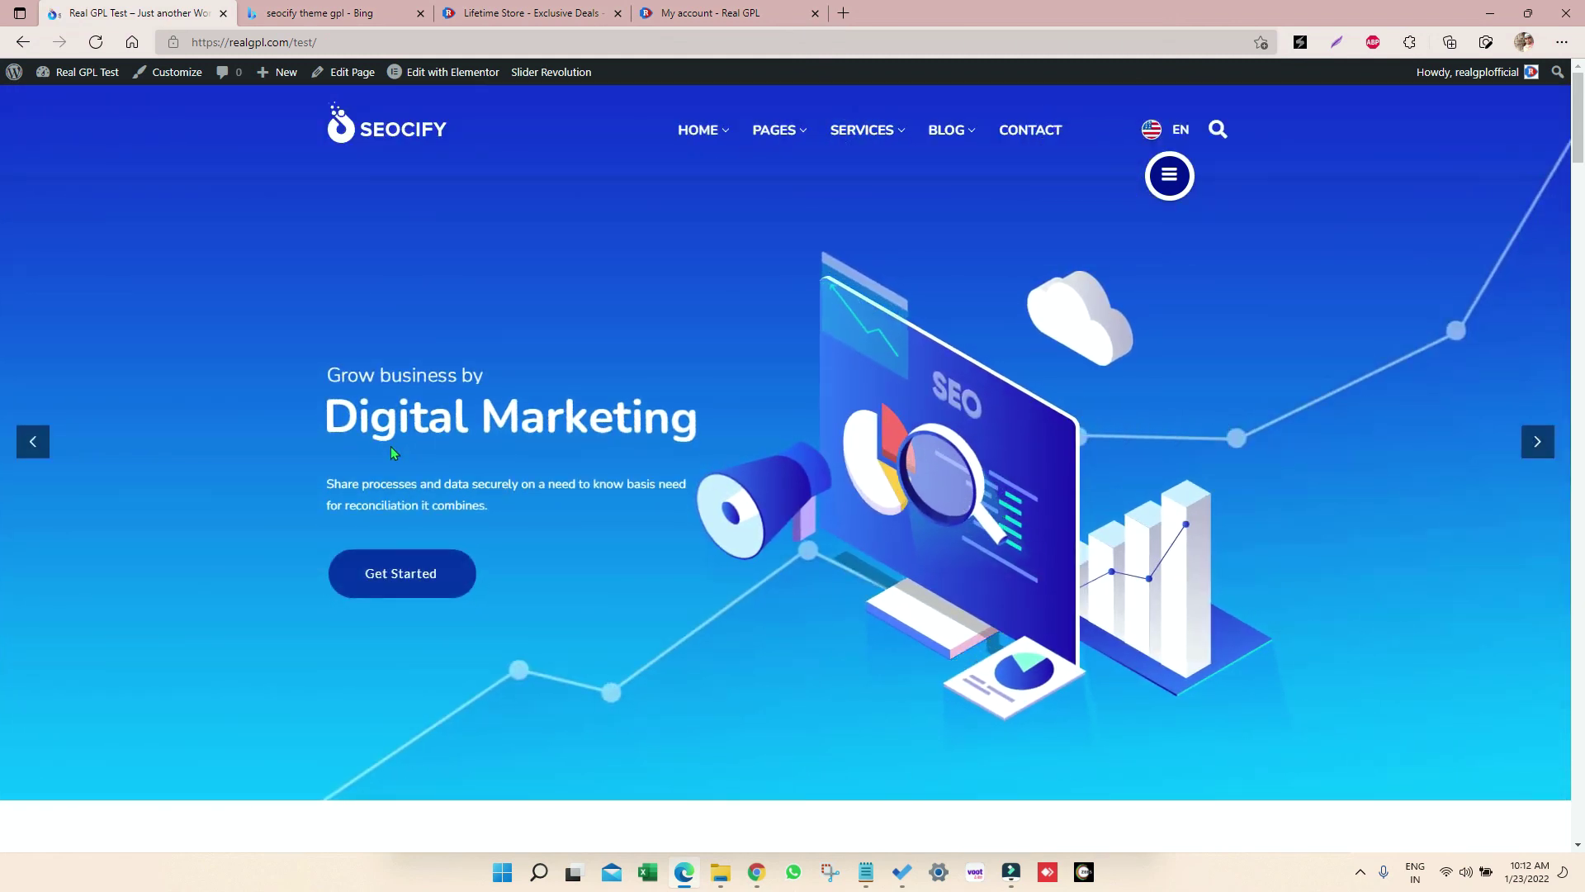
scroll(392, 454, down, 5)
scroll(393, 454, down, 5)
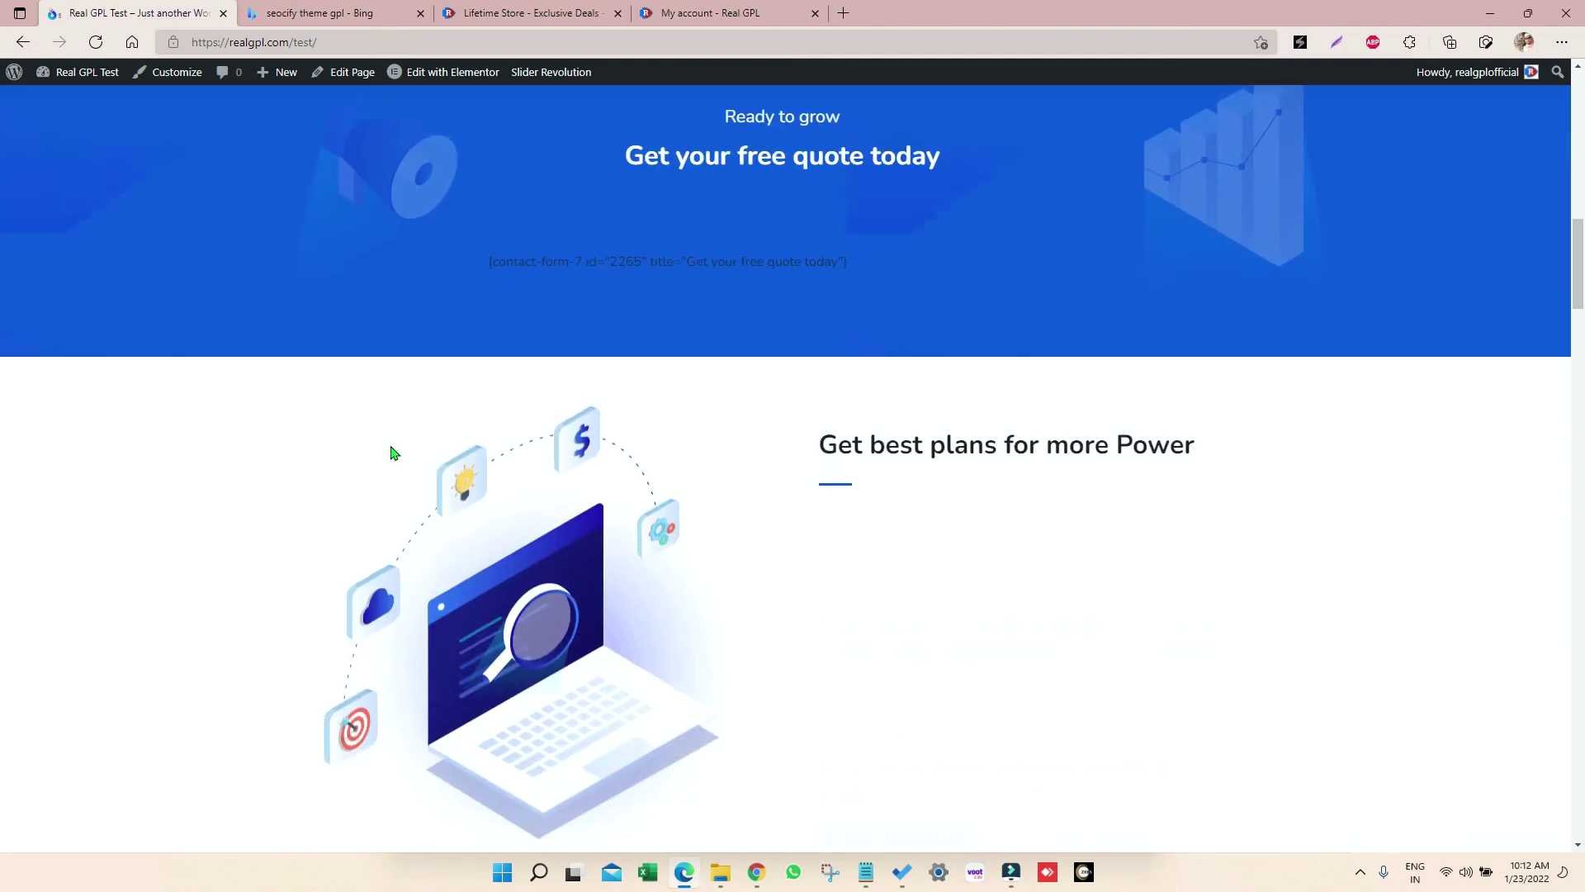
scroll(393, 453, down, 4)
scroll(392, 454, down, 5)
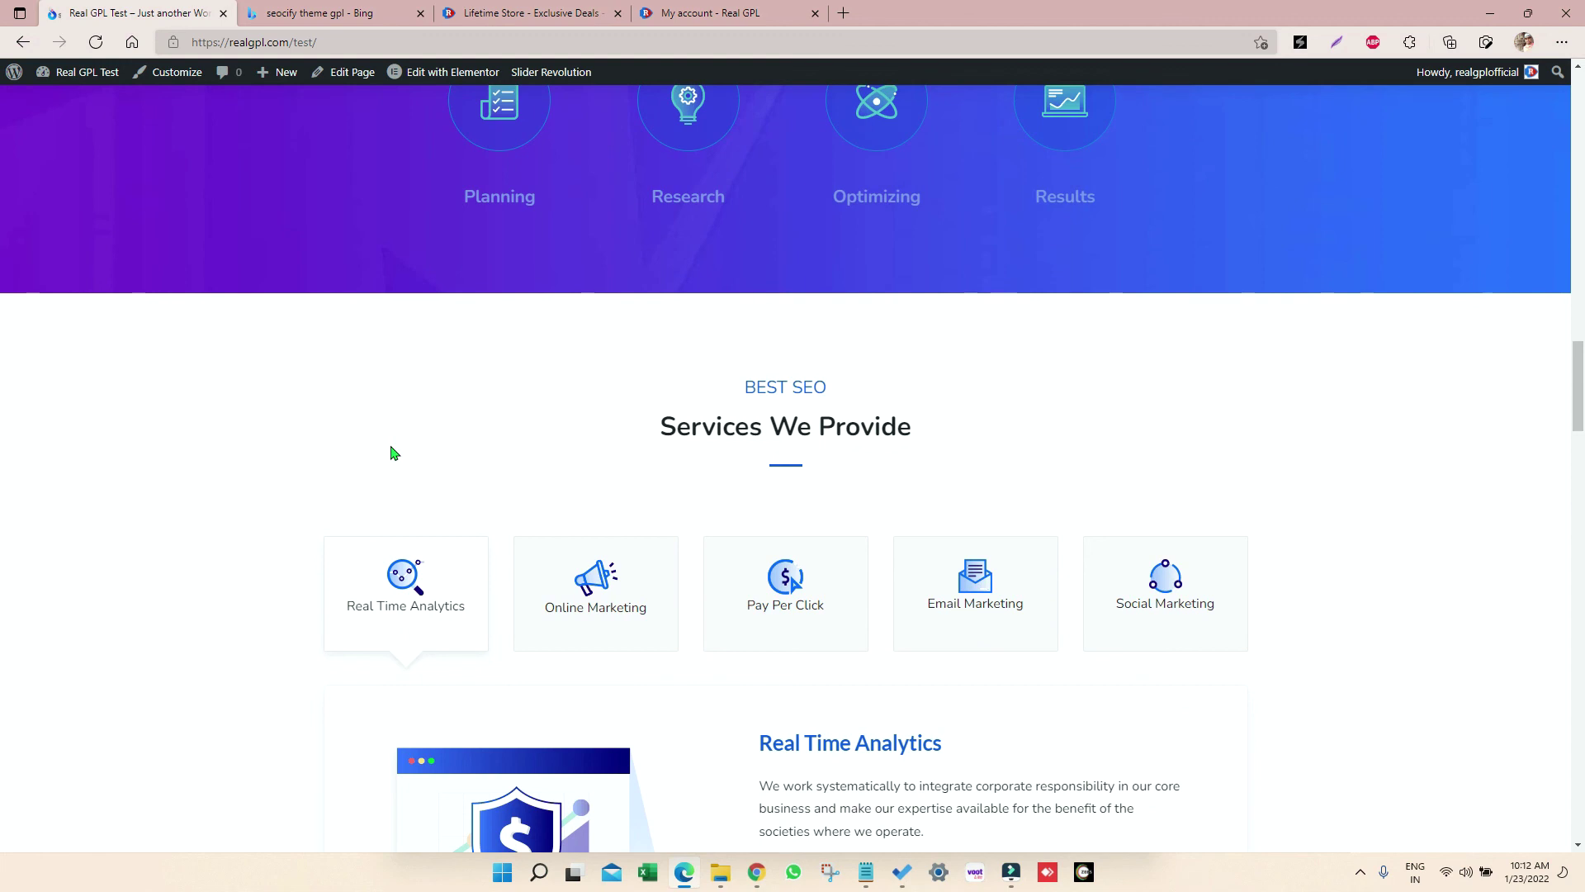
scroll(392, 454, down, 3)
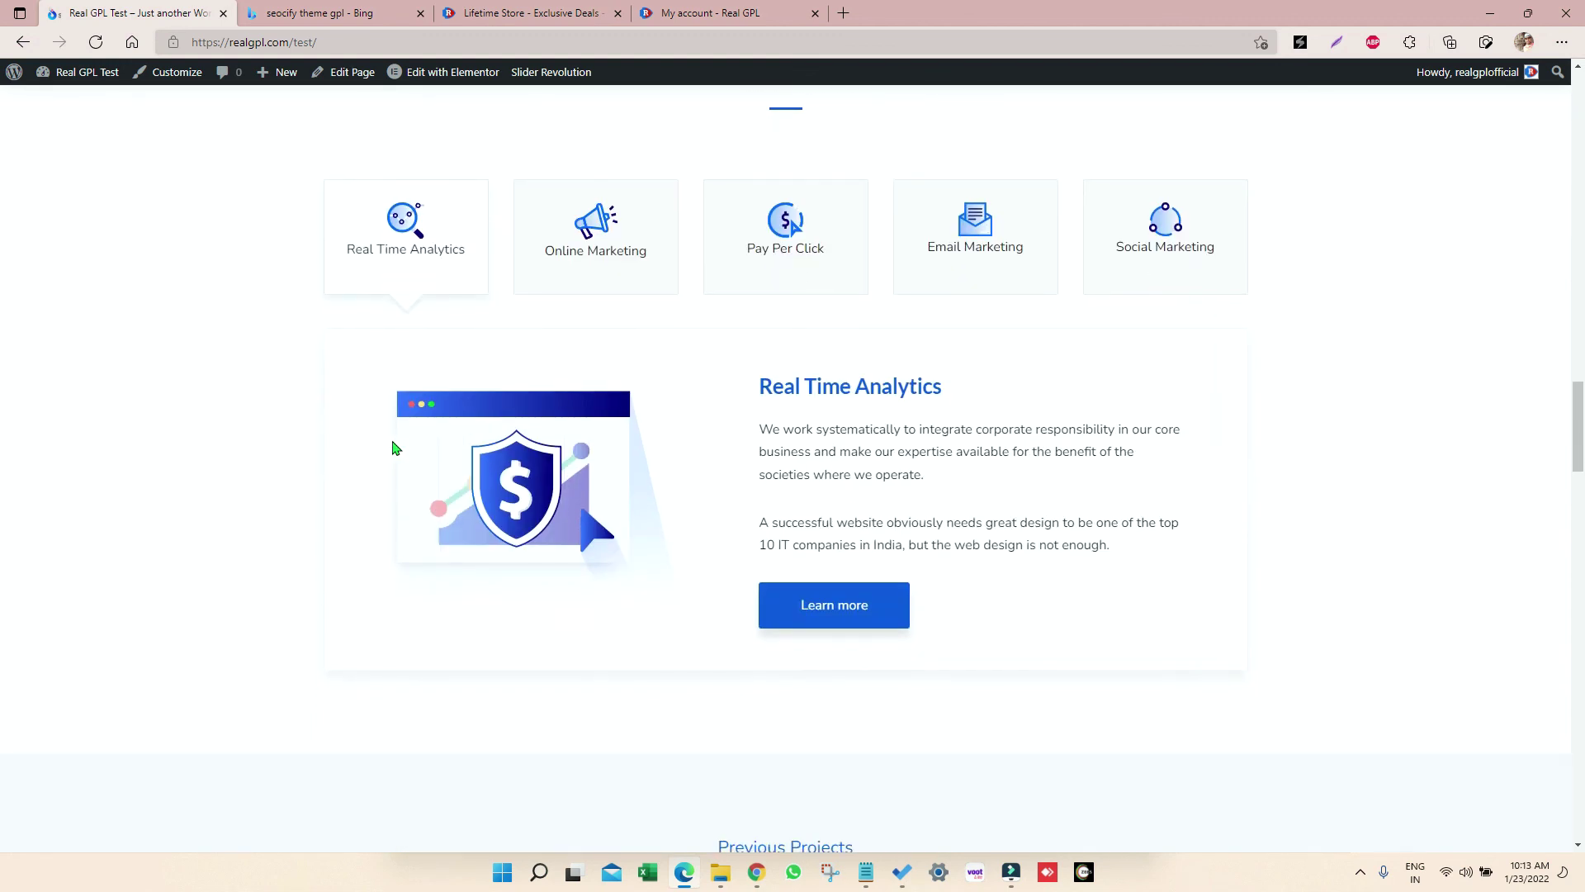